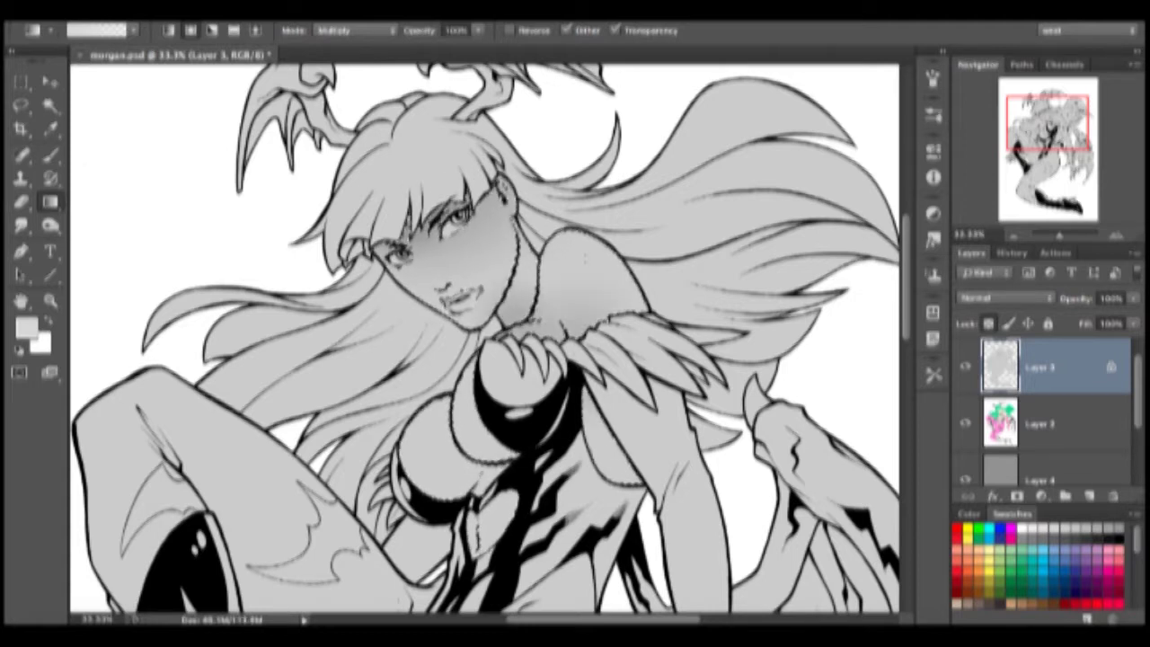
Shade the selected chest skin with radial Multiply gradients and set Layer 3's blend mode to Multiply
drag(467, 503, 539, 177)
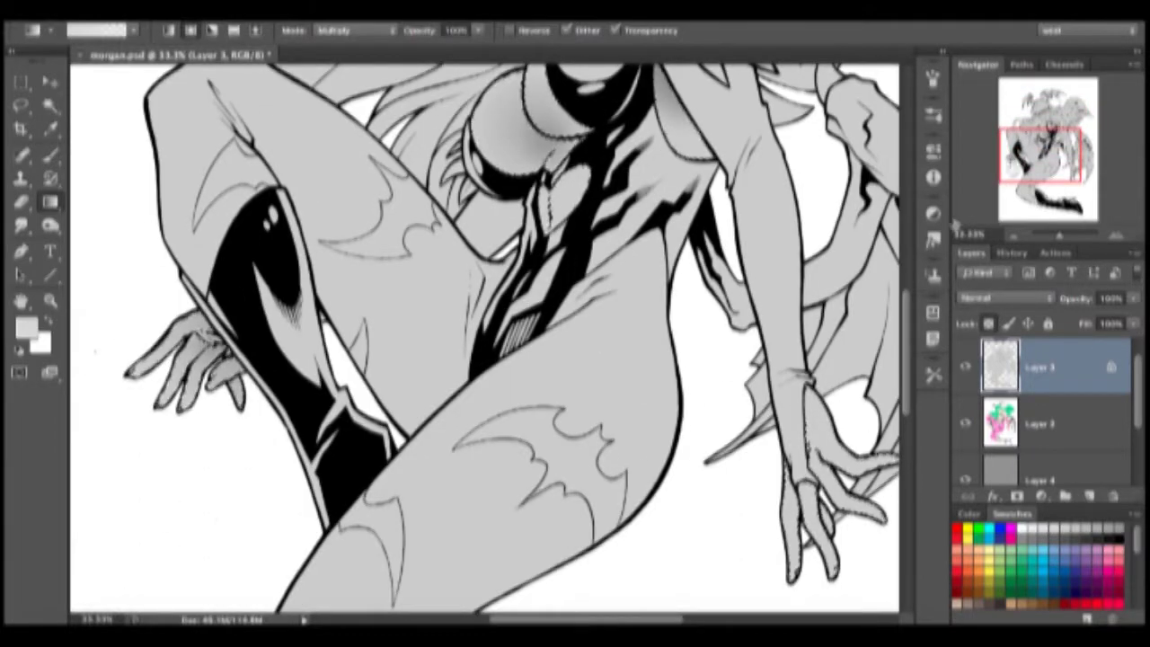
scroll(485, 339, down, 3)
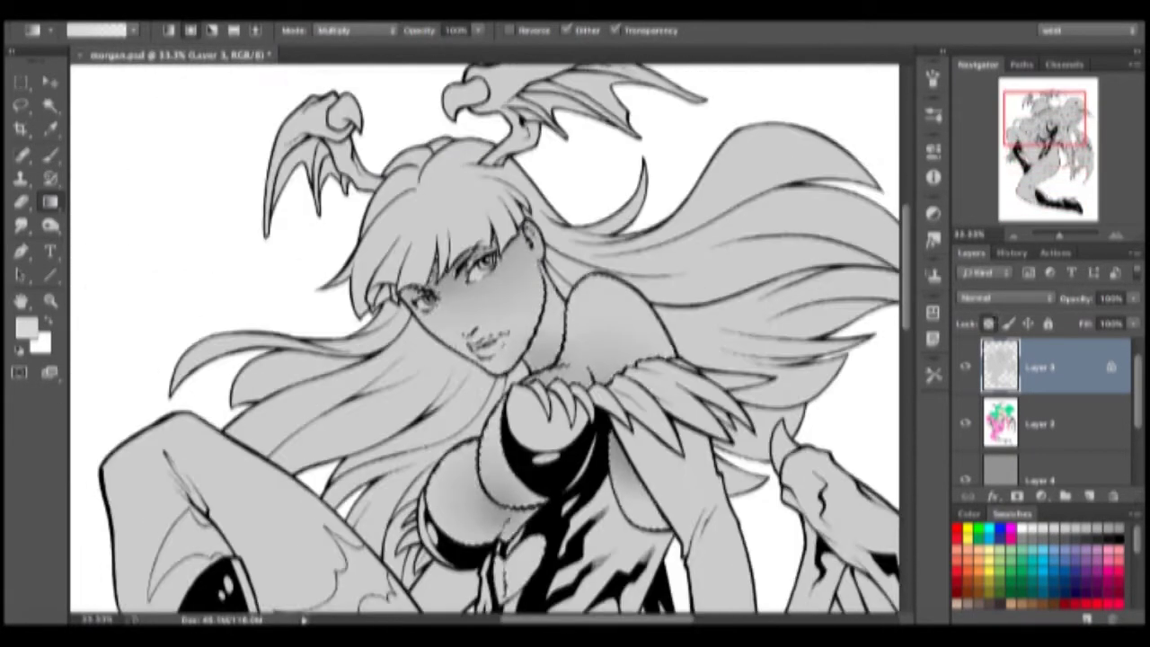
click(966, 367)
click(966, 367)
click(1004, 298)
click(963, 336)
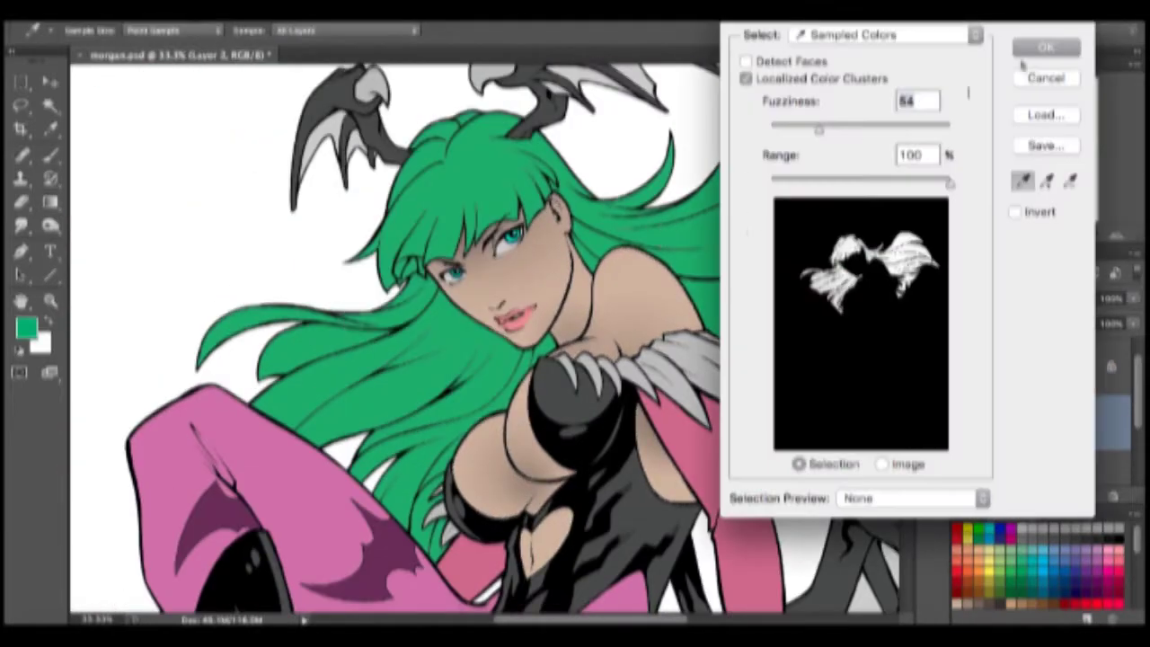
Select the green hair by color range at fuzziness 54 and shade it on Layer 3 with light grey Multiply gradients, hiding Layer 2
click(1046, 47)
click(1029, 357)
click(966, 423)
click(1055, 527)
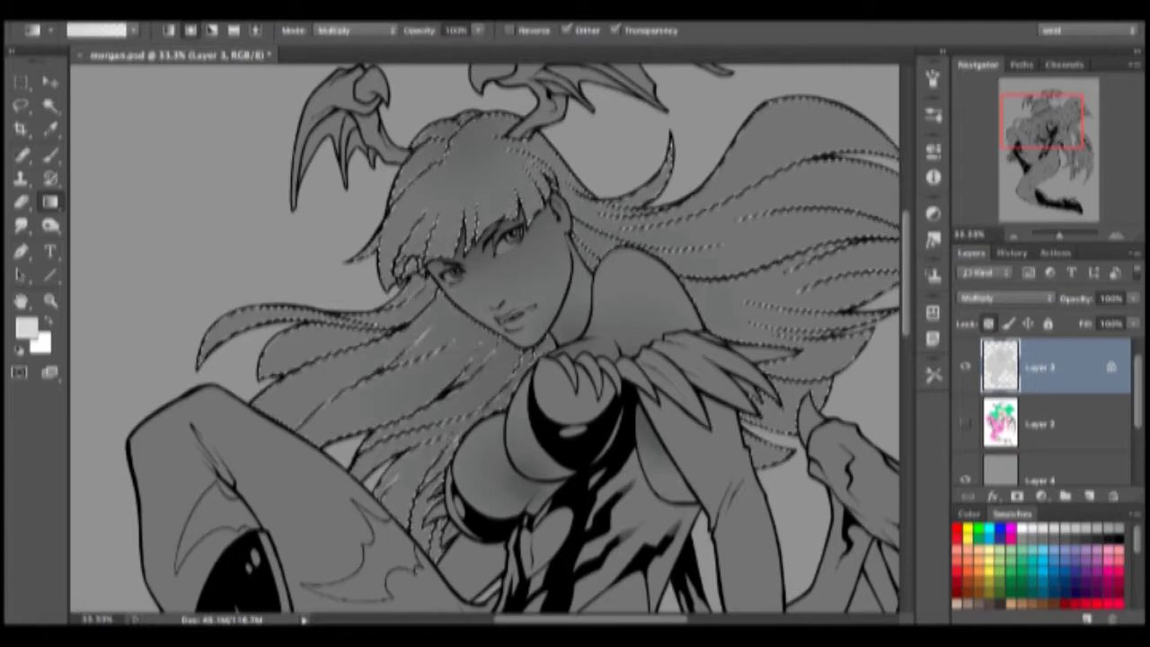
drag(557, 377, 416, 268)
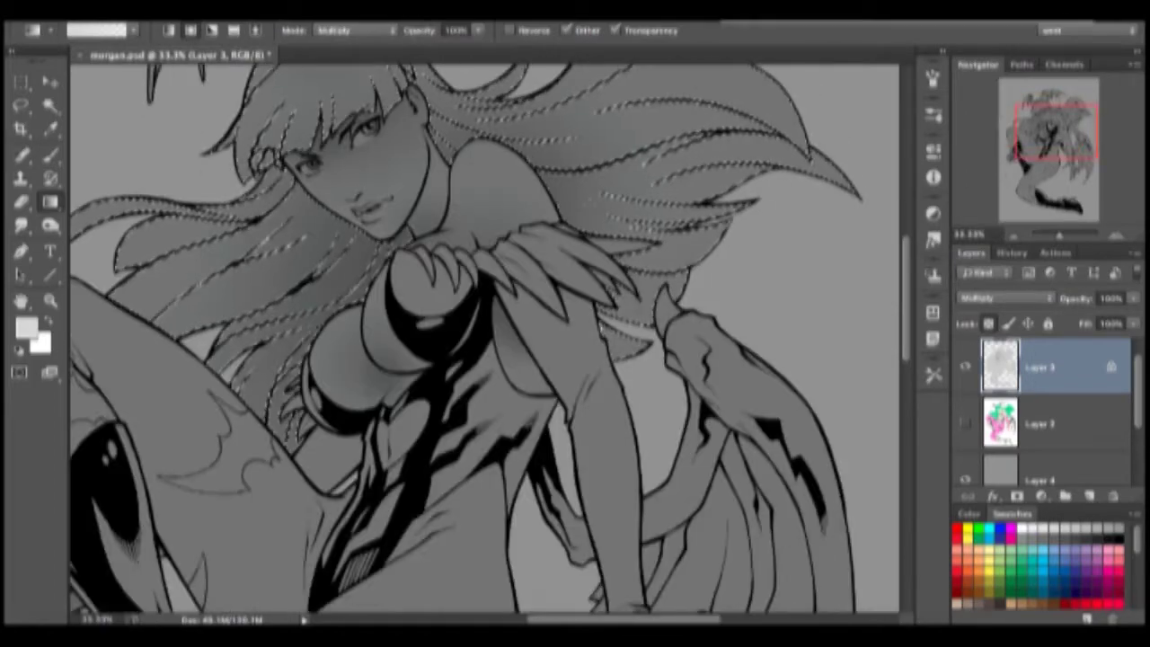
drag(1057, 132, 1042, 137)
key(super+minus)
click(966, 367)
click(966, 423)
click(1040, 423)
click(364, 11)
click(405, 162)
key(Escape)
Set the gradient mode to Screen and add light highlights to the selected hair on Layer 3, with Layer 2 hidden
click(352, 31)
click(346, 99)
click(966, 366)
click(1041, 367)
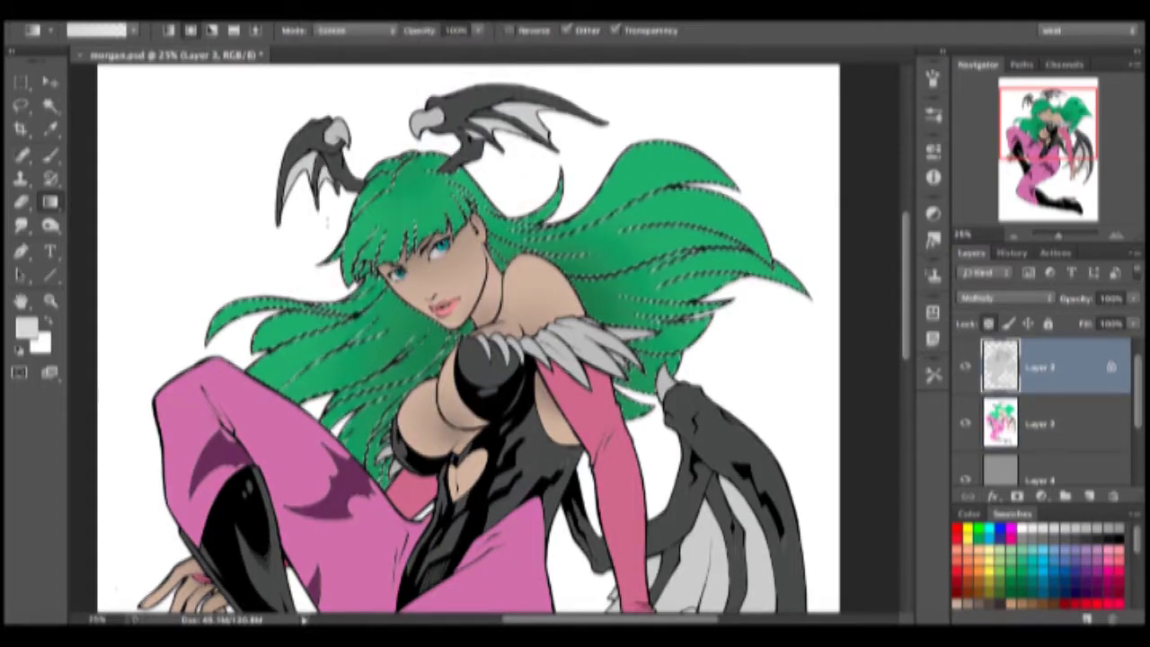
click(966, 423)
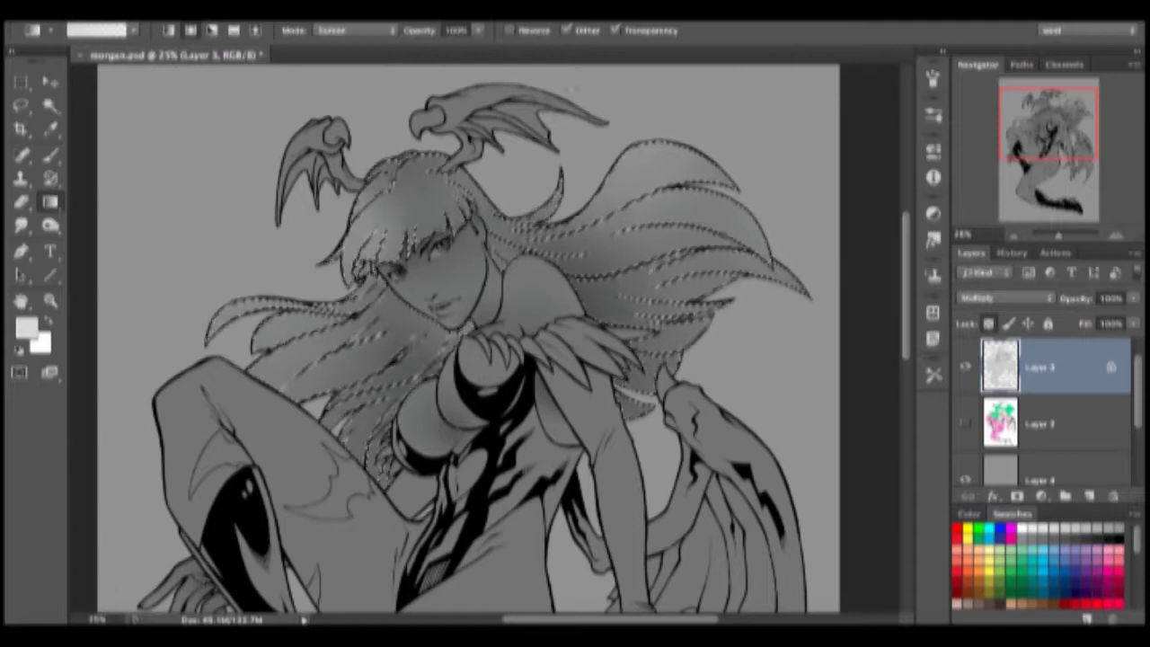
Select the skin by color range from Layer 2 and add Screen gradient highlights to the face and shoulder on Layer 3
click(1042, 424)
click(966, 423)
click(373, 11)
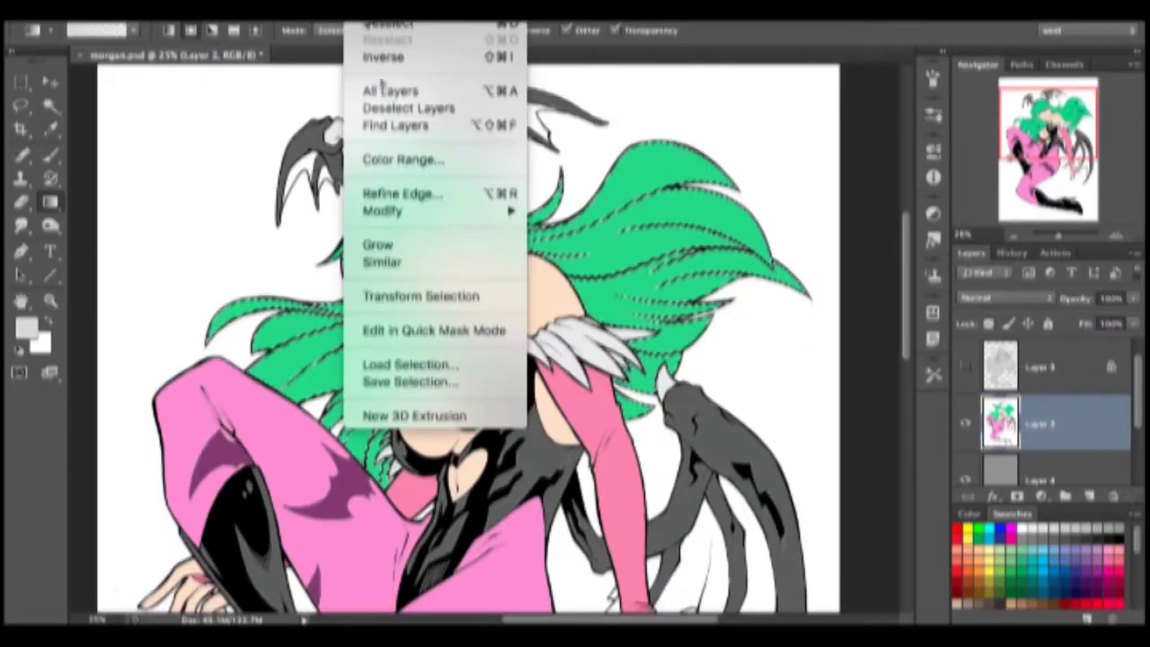
click(384, 143)
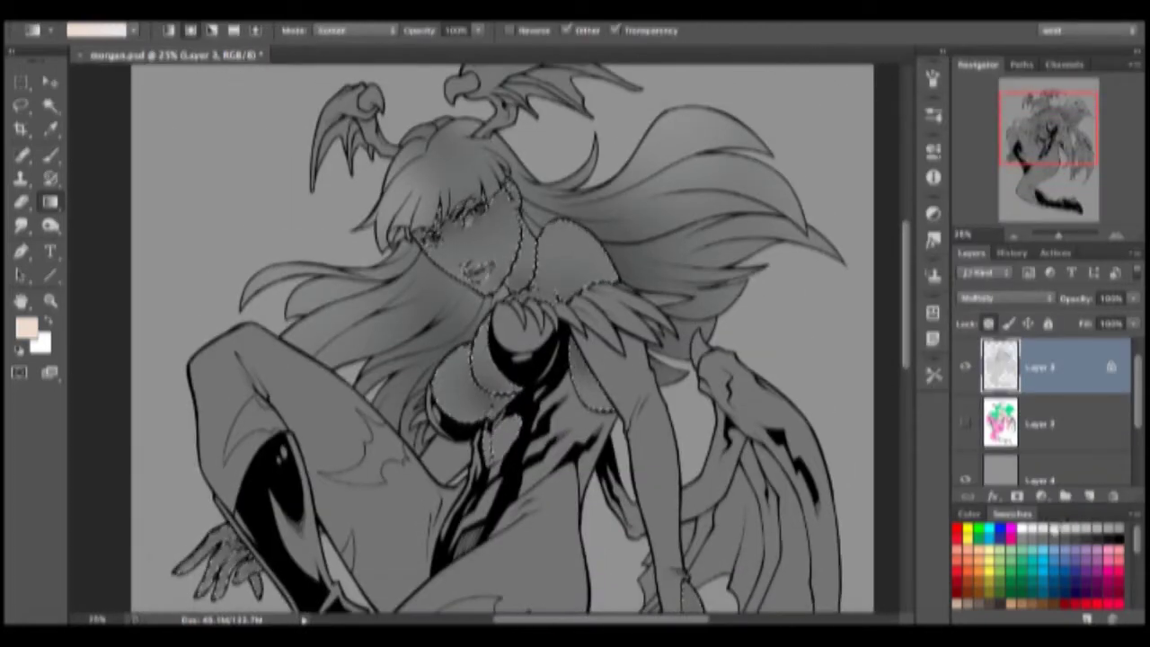
drag(492, 238, 463, 262)
drag(573, 249, 548, 288)
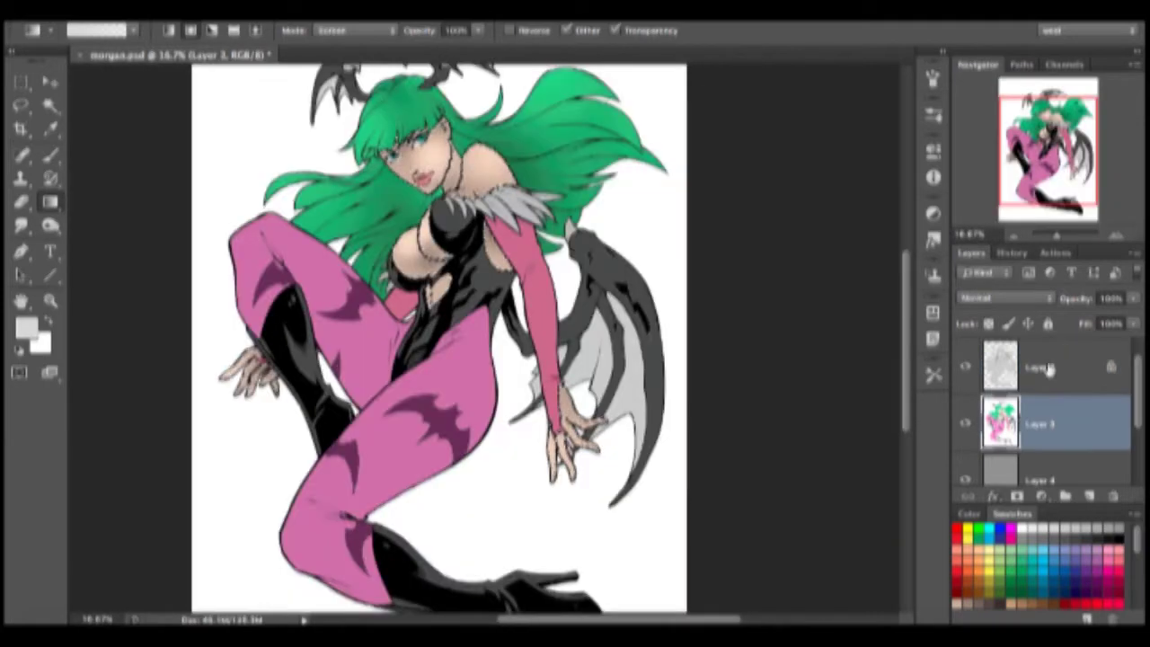
Select the pink leggings by color range and model the legs on Layer 3 with Multiply shading and Screen highlight gradients
click(373, 9)
click(404, 162)
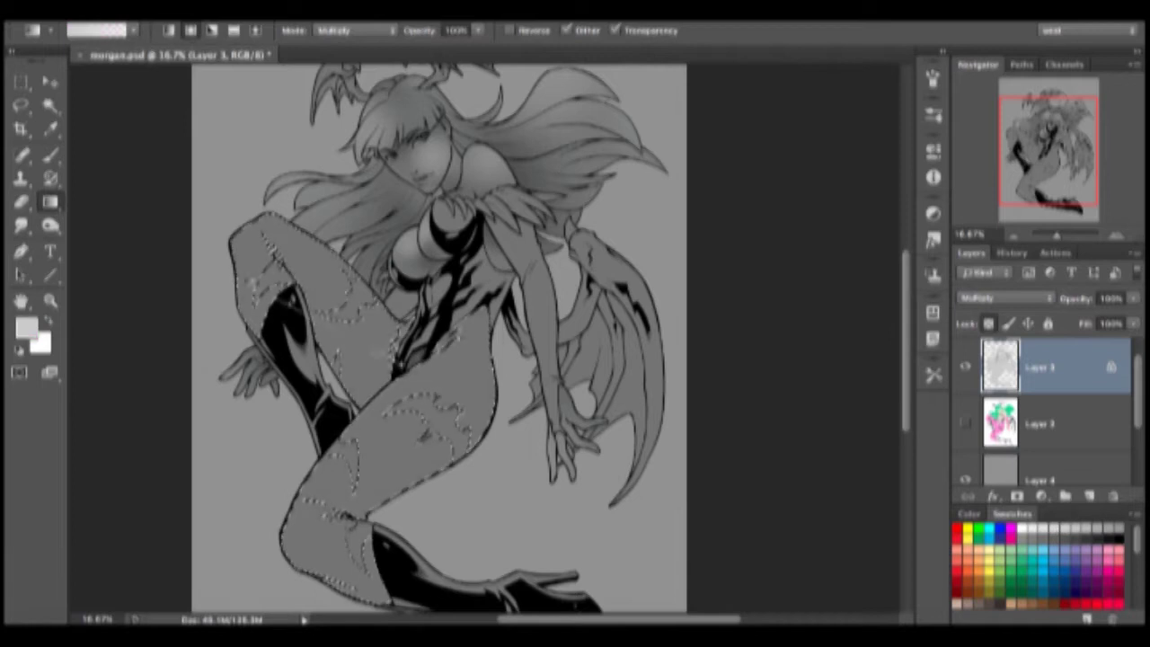
mouse_move(361, 501)
mouse_down()
mouse_move(332, 472)
mouse_move(436, 428)
mouse_up()
drag(395, 454, 370, 486)
click(355, 31)
click(344, 103)
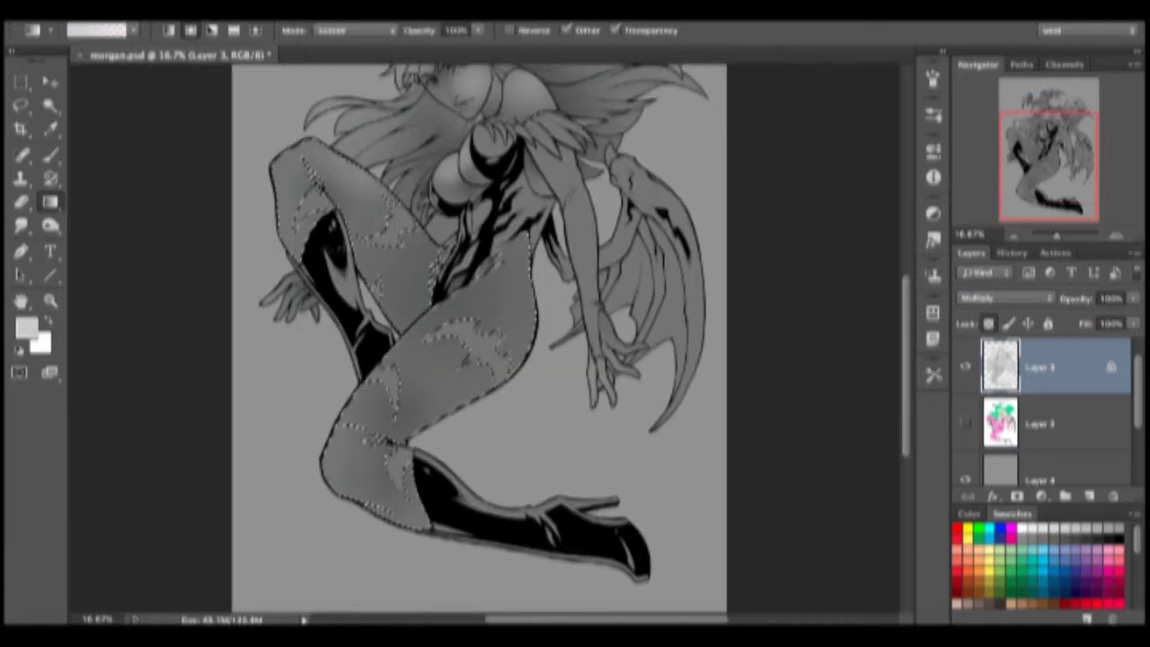
Select the pink sleeves by color range from Layer 2, hide that layer and make Layer 3 active
click(1043, 423)
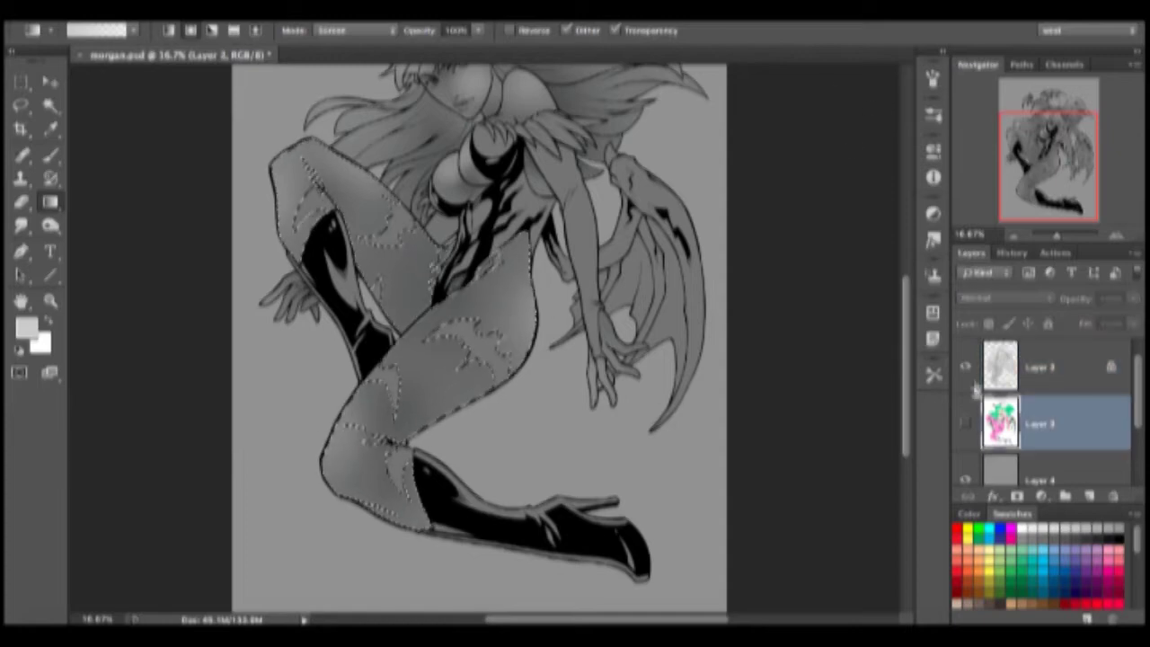
click(966, 424)
click(361, 10)
click(393, 159)
click(570, 200)
key(Return)
click(966, 426)
click(975, 388)
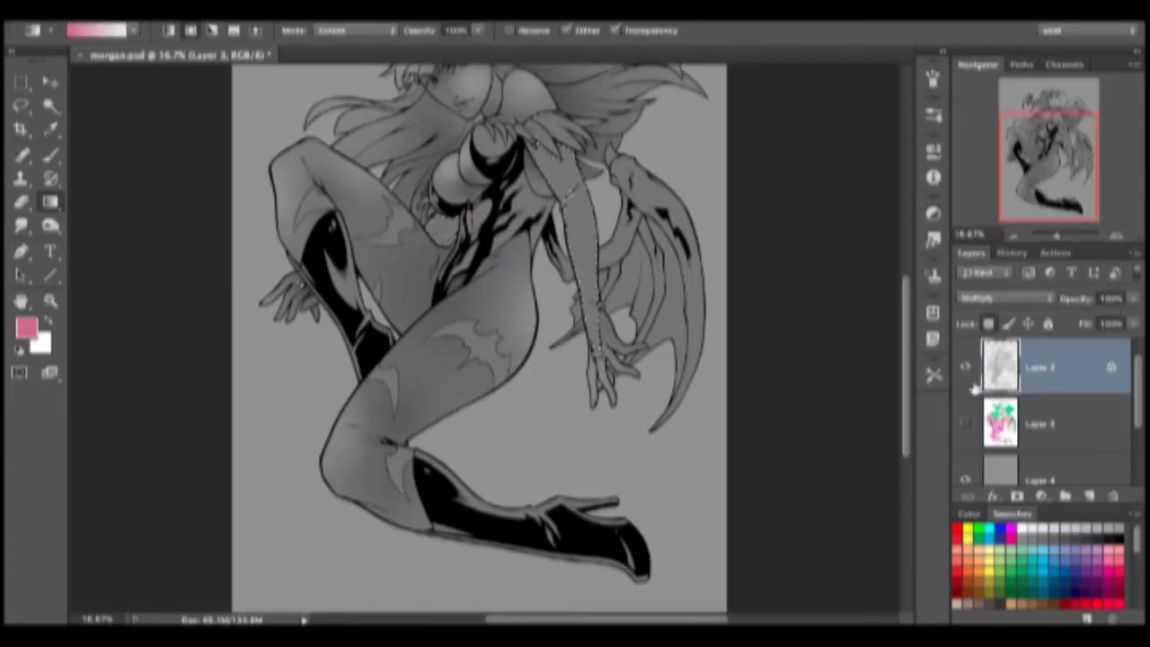
Model the selected sleeves with light grey gradients, using Multiply for the shading and Screen for the highlights
click(354, 30)
click(348, 68)
click(1034, 528)
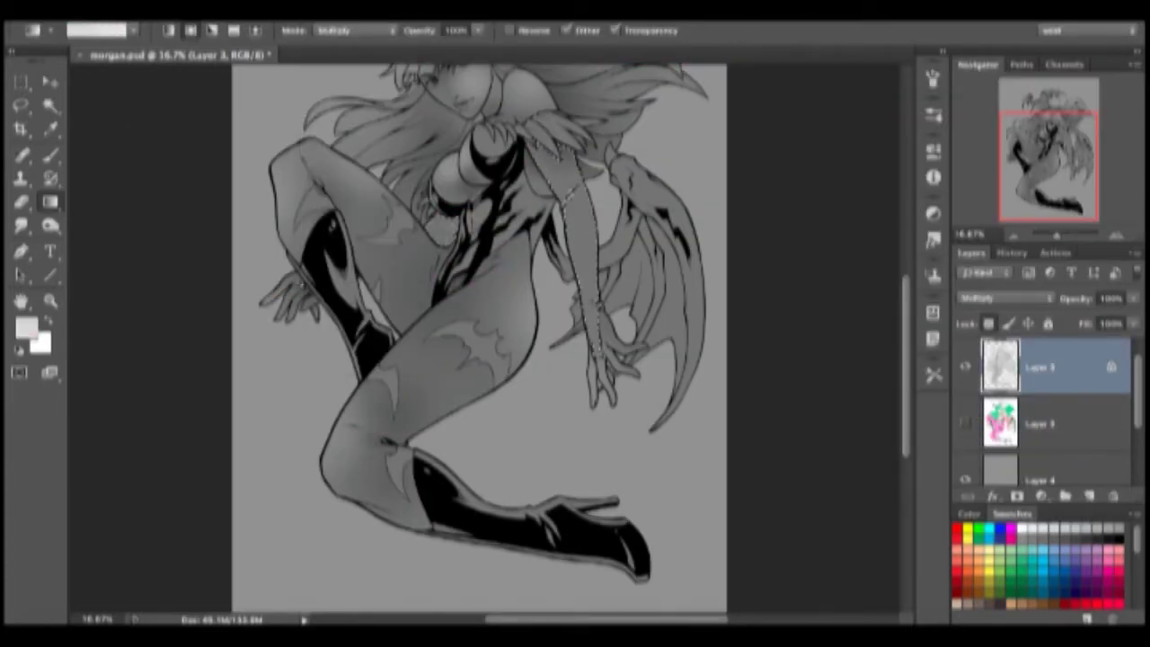
click(354, 30)
click(349, 131)
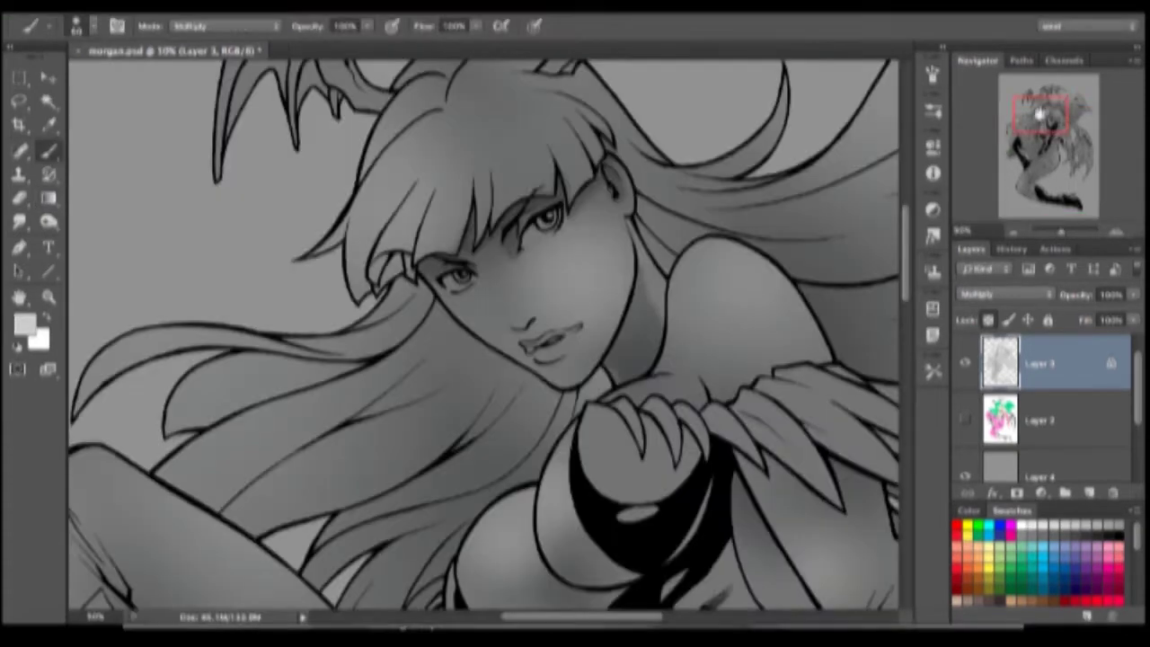
Shade the left head wing with a soft Multiply brush, reverting the last brush stroke in the history and repainting it
mouse_move(436, 99)
mouse_down()
mouse_move(502, 271)
mouse_move(515, 229)
mouse_up()
mouse_move(377, 187)
mouse_down()
mouse_move(401, 173)
mouse_move(364, 196)
mouse_move(277, 337)
mouse_up()
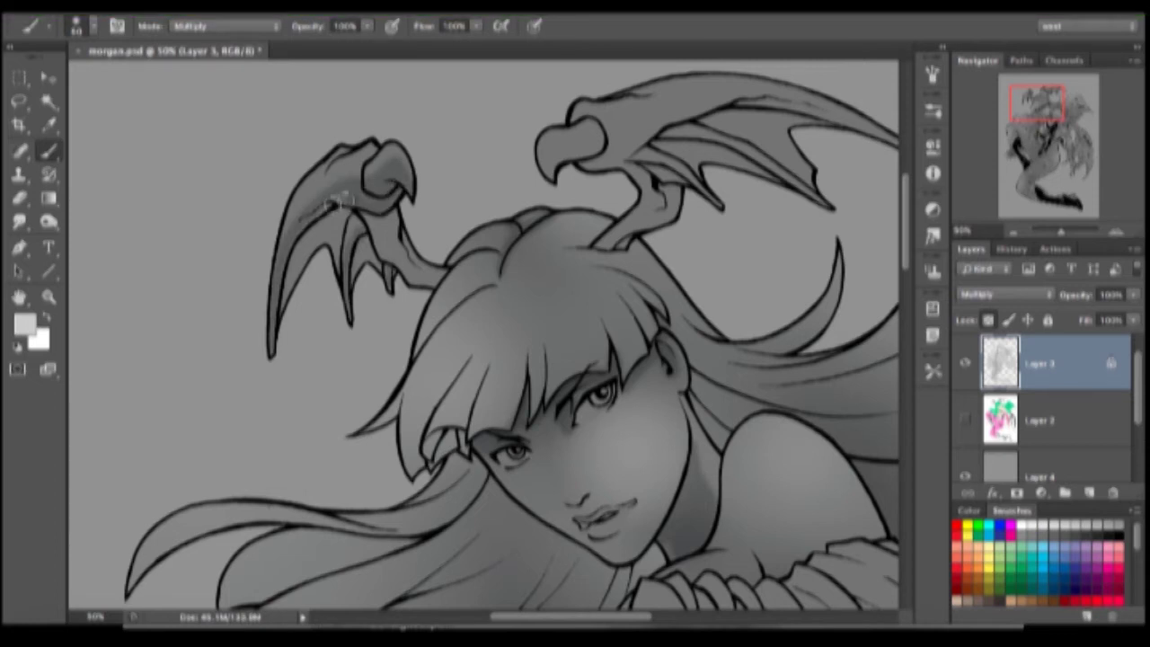
click(1011, 249)
click(1024, 450)
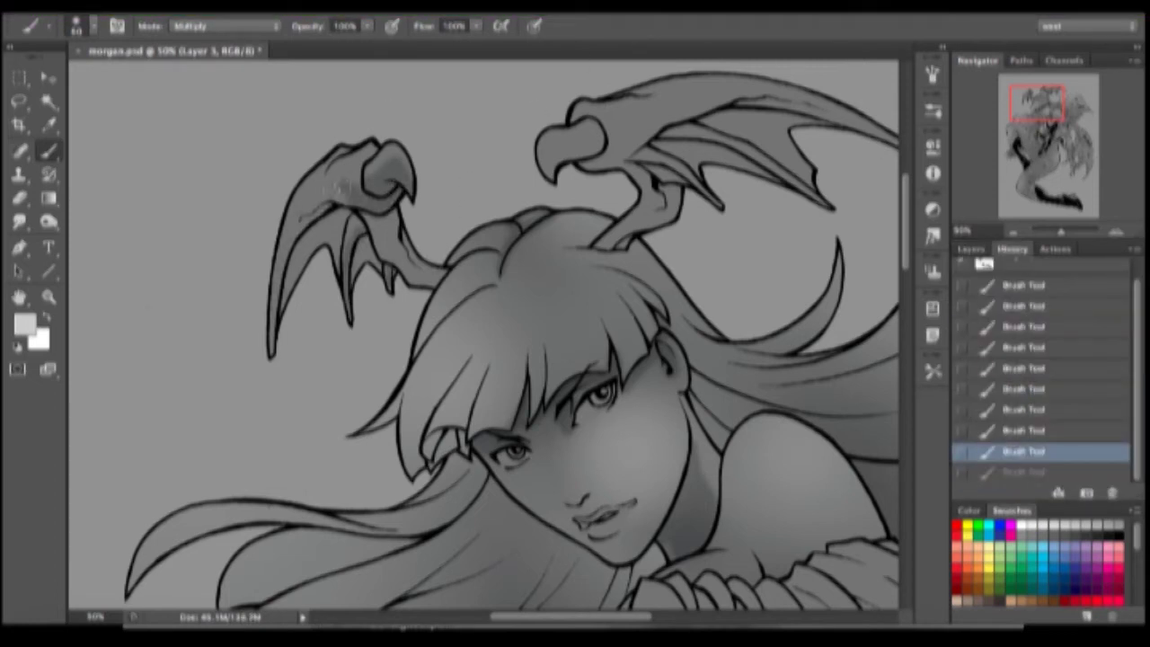
drag(349, 186, 274, 351)
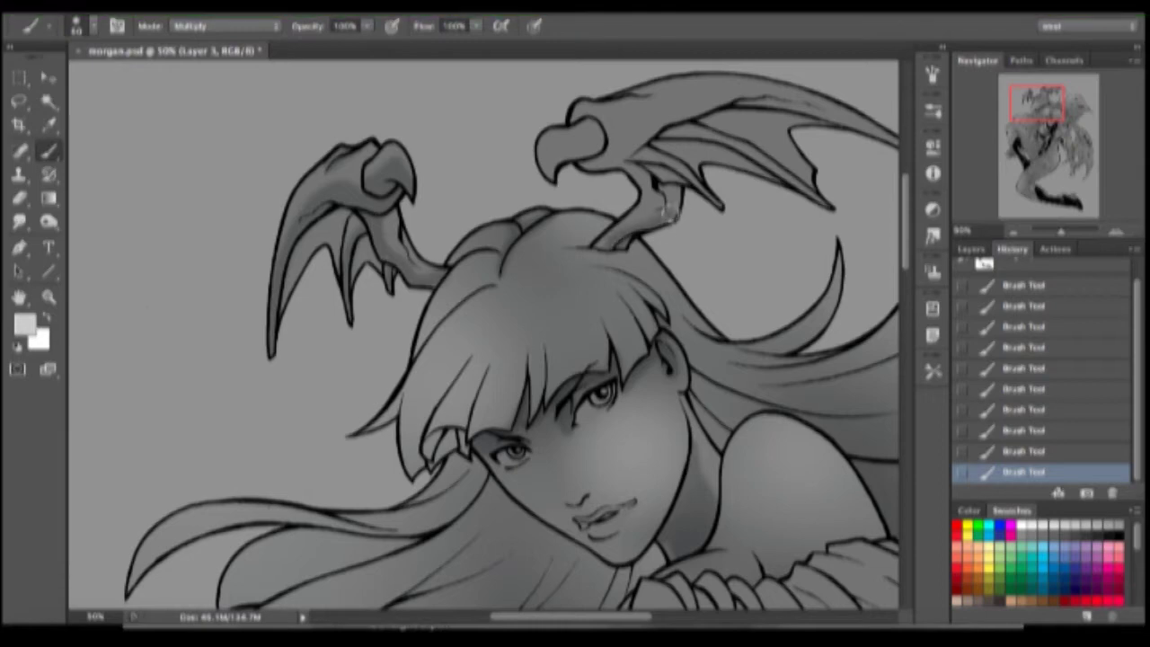
Brush Multiply shading onto the right head wing along its claw, upper edge and membranes
mouse_move(552, 167)
mouse_down()
mouse_move(600, 131)
mouse_move(681, 123)
mouse_move(889, 135)
mouse_up()
drag(837, 108, 757, 99)
mouse_move(638, 140)
mouse_down()
mouse_move(666, 135)
mouse_move(775, 171)
mouse_up()
drag(593, 232, 539, 124)
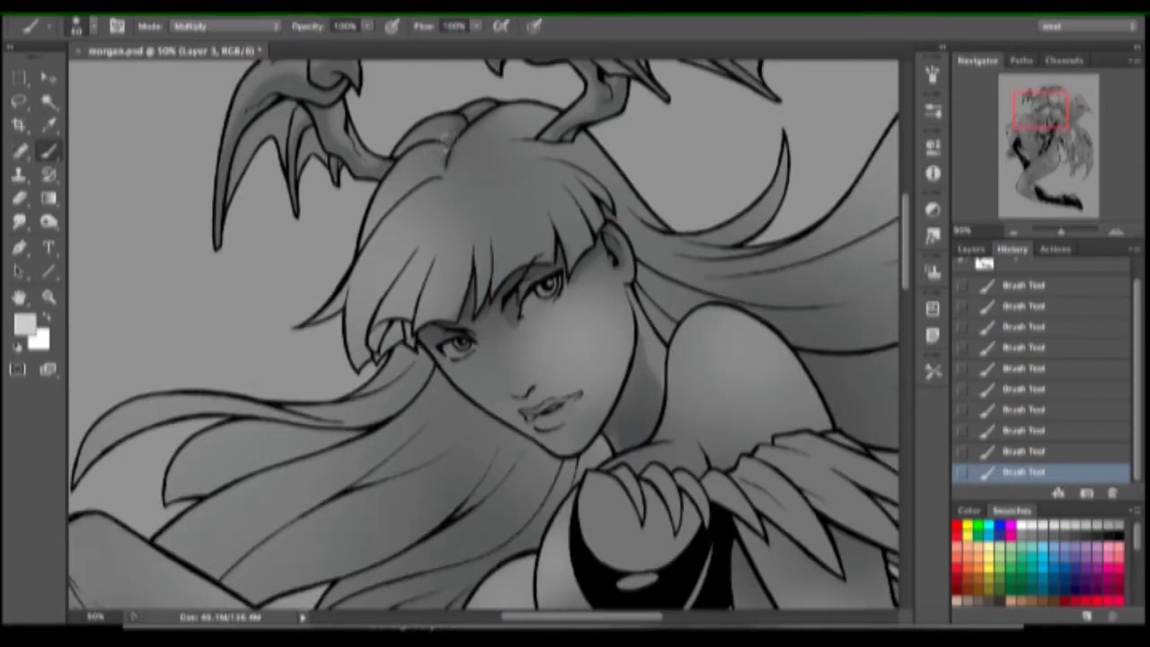
Brush Multiply shadows along the flowing hair strands to the right of the face and shoulder
drag(679, 327, 638, 285)
mouse_move(635, 270)
mouse_down()
mouse_move(706, 299)
mouse_move(870, 306)
mouse_up()
mouse_move(699, 239)
mouse_down()
mouse_move(771, 212)
mouse_move(780, 183)
mouse_up()
click(1070, 107)
drag(267, 316, 386, 287)
mouse_move(305, 310)
mouse_down()
mouse_move(570, 184)
mouse_move(642, 198)
mouse_up()
mouse_move(440, 306)
mouse_down()
mouse_move(539, 285)
mouse_move(436, 307)
mouse_move(710, 339)
mouse_move(346, 396)
mouse_up()
drag(530, 415, 719, 386)
drag(531, 472, 638, 469)
mouse_move(471, 536)
mouse_down()
mouse_move(607, 521)
mouse_move(641, 471)
mouse_up()
Brush Multiply shadows onto the hair below the shoulder, the feather collar and the claws on the chest piece
click(1063, 129)
drag(557, 277, 635, 296)
mouse_move(277, 187)
mouse_down()
mouse_move(413, 211)
mouse_move(485, 265)
mouse_move(530, 196)
mouse_move(605, 246)
mouse_up()
drag(552, 218, 577, 244)
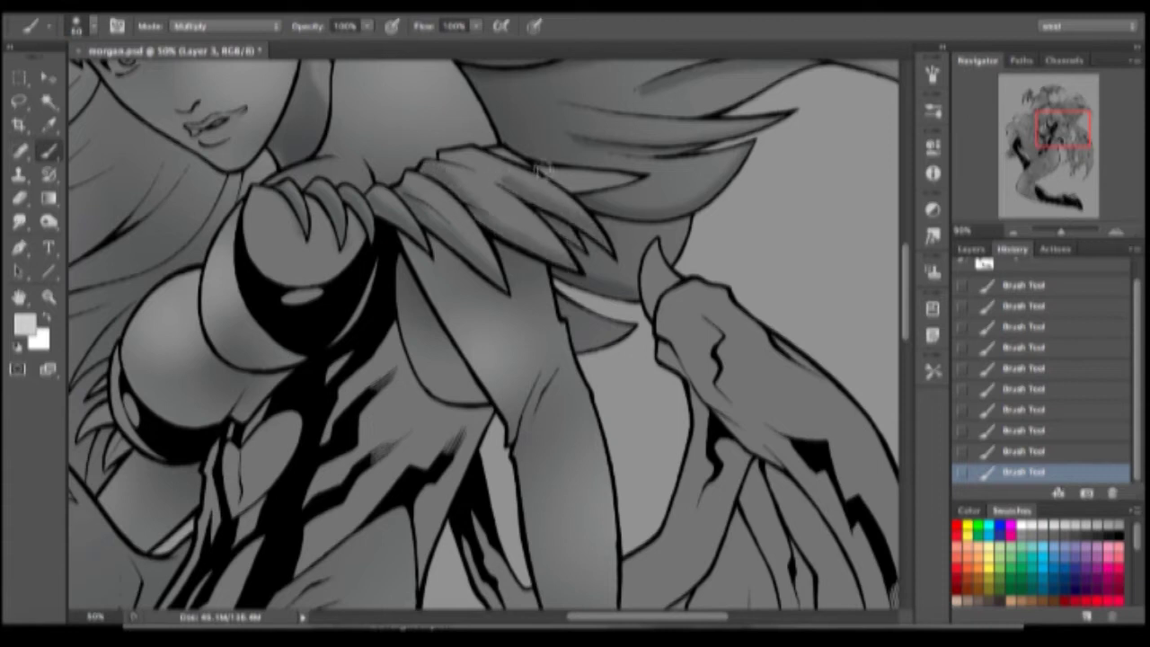
drag(544, 169, 640, 178)
drag(310, 200, 335, 252)
drag(281, 190, 305, 237)
mouse_move(340, 280)
mouse_down()
mouse_move(355, 236)
mouse_move(361, 249)
mouse_up()
mouse_move(405, 315)
mouse_down()
mouse_move(488, 390)
mouse_move(408, 271)
mouse_up()
Brush Multiply shadows along the hair strands flowing to the left of the face
drag(1054, 143, 1026, 135)
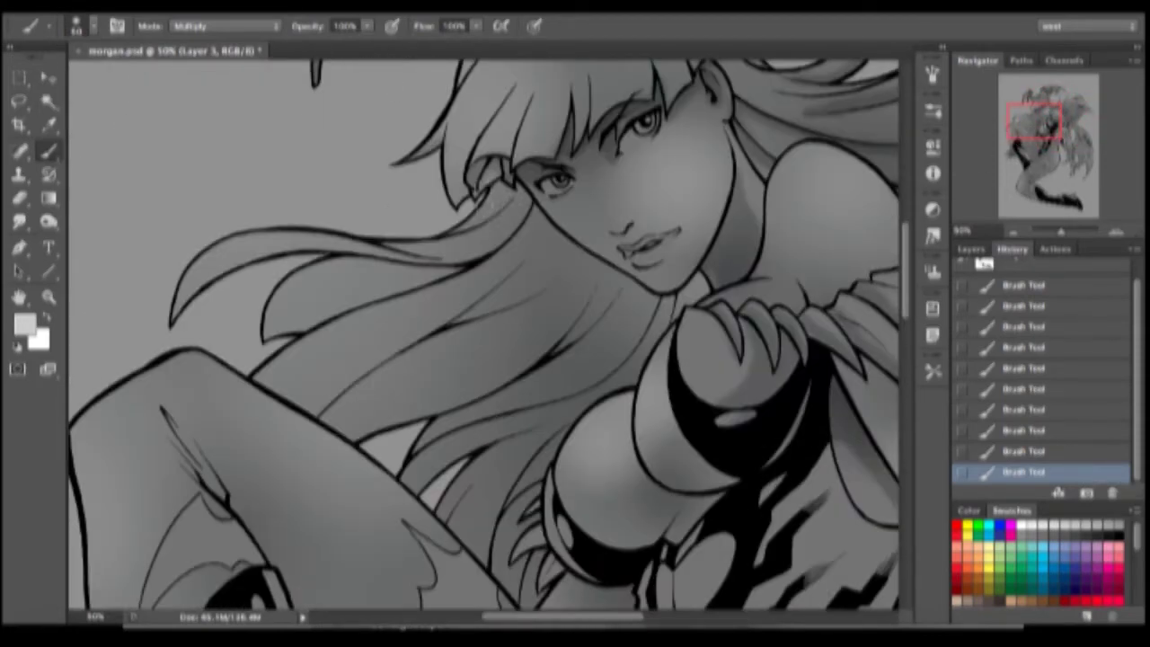
mouse_move(177, 323)
mouse_down()
mouse_move(489, 253)
mouse_move(532, 211)
mouse_up()
mouse_move(466, 267)
mouse_down()
mouse_move(266, 342)
mouse_move(302, 332)
mouse_up()
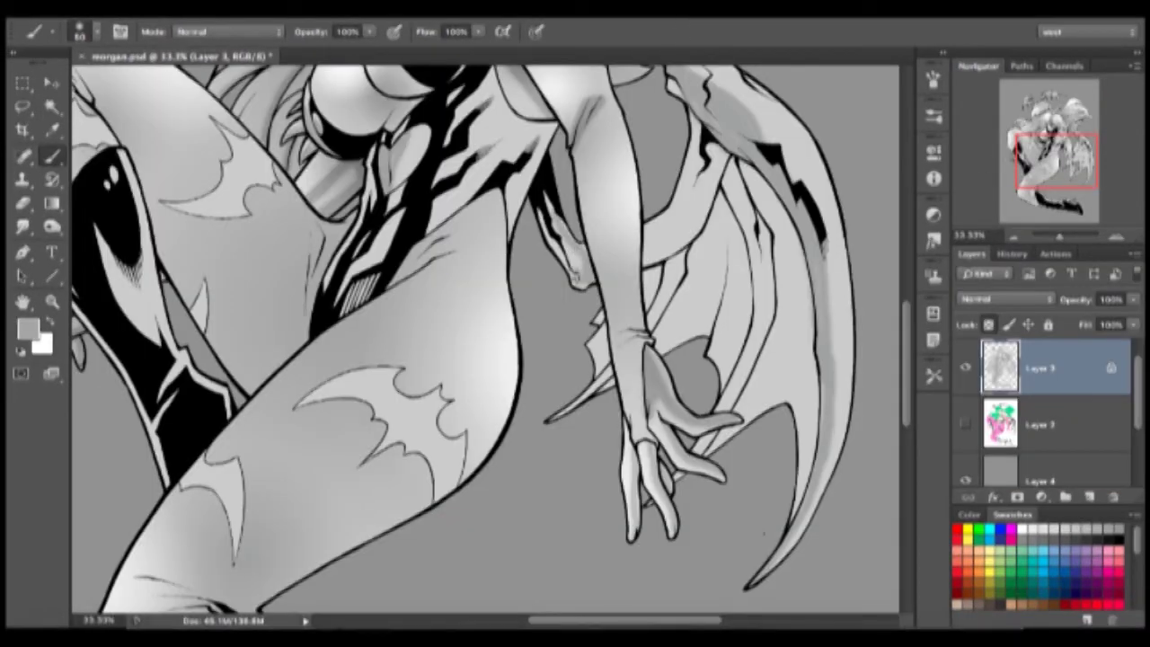
Brush grey shading in Normal mode onto the large wing and along the trim of both boots
drag(580, 275, 546, 200)
mouse_move(645, 241)
mouse_down()
mouse_move(715, 150)
mouse_move(720, 406)
mouse_up()
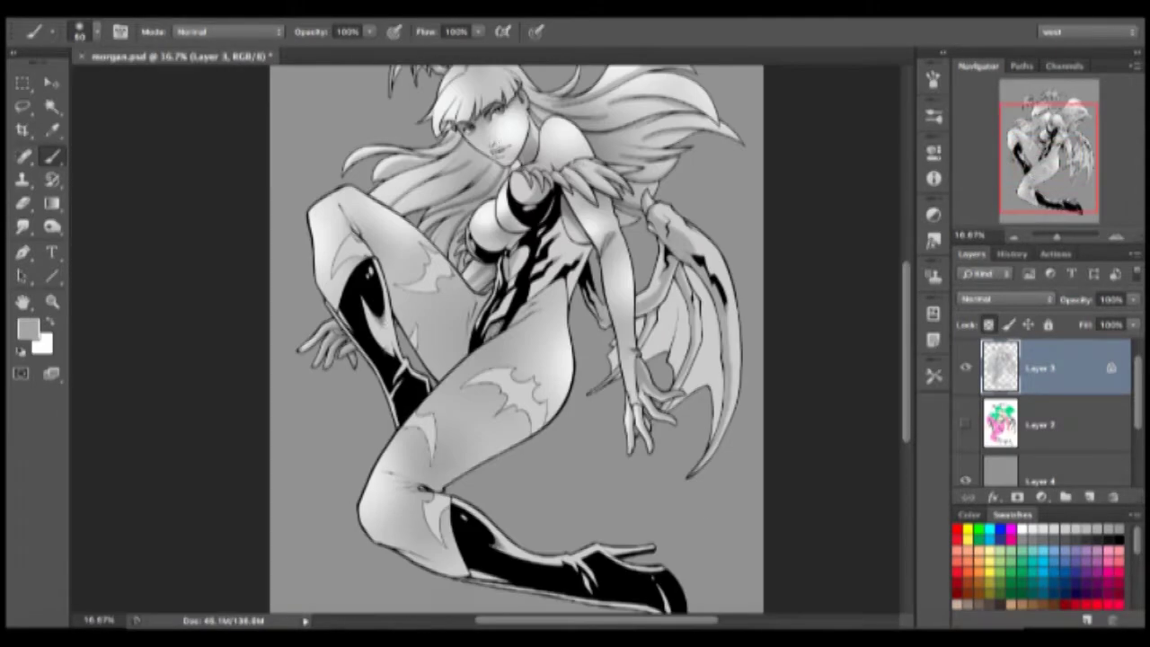
drag(355, 286, 409, 393)
alt+click(373, 320)
drag(370, 311, 385, 365)
drag(489, 574, 604, 582)
drag(652, 546, 639, 502)
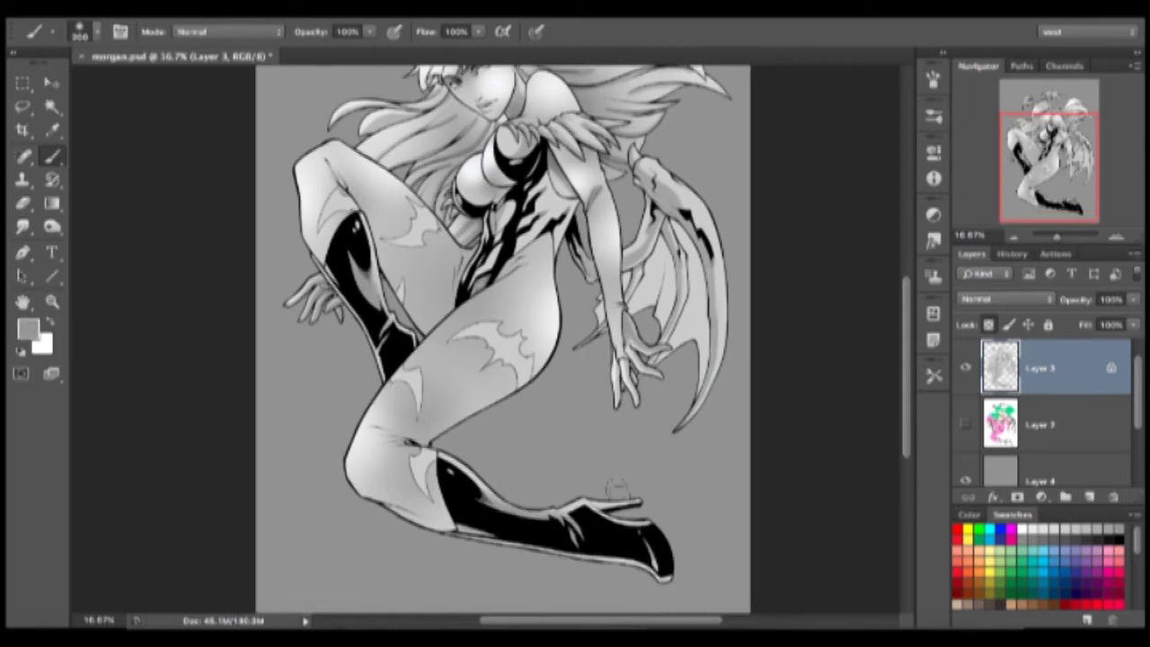
Choose white as the brush color and paint highlights on the hair strands at the upper left of the head
key(ctrl+plus)
key(ctrl+plus)
mouse_move(589, 254)
mouse_down()
mouse_move(564, 244)
mouse_move(530, 272)
mouse_up()
drag(661, 285, 642, 437)
click(1023, 530)
key(ctrl+plus)
drag(292, 235, 454, 325)
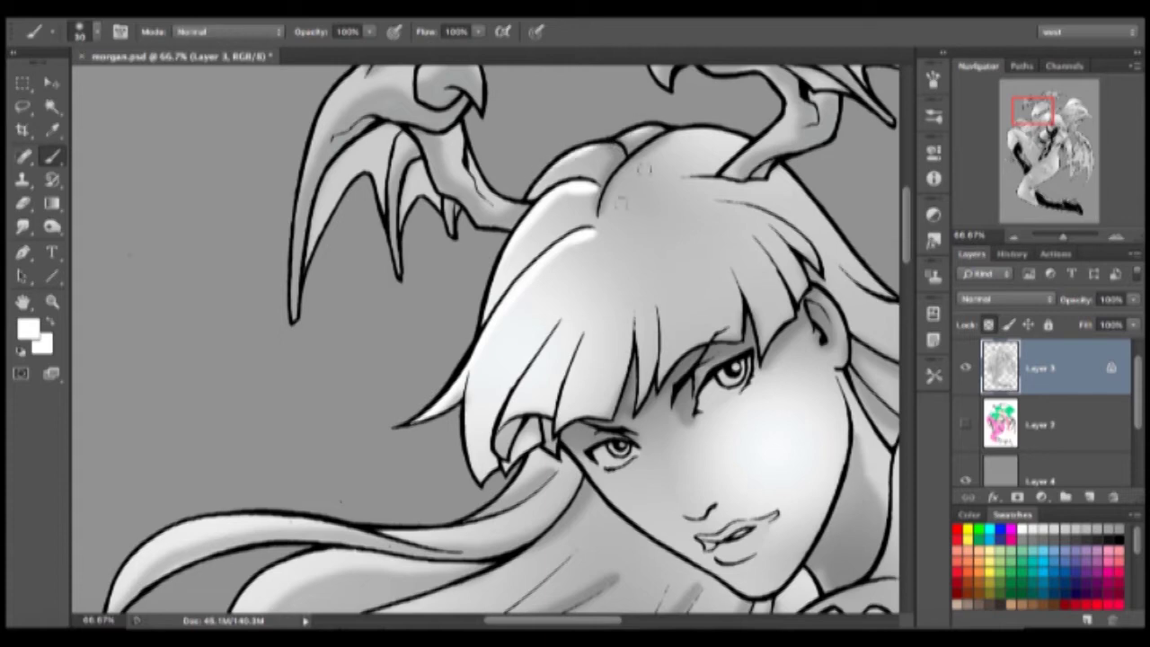
Paint thin white highlights along the fringe strands and the crown of the hair
drag(586, 335, 566, 427)
drag(636, 322, 645, 405)
drag(665, 304, 658, 386)
drag(764, 268, 735, 352)
drag(797, 232, 761, 300)
drag(813, 199, 724, 253)
drag(744, 123, 687, 142)
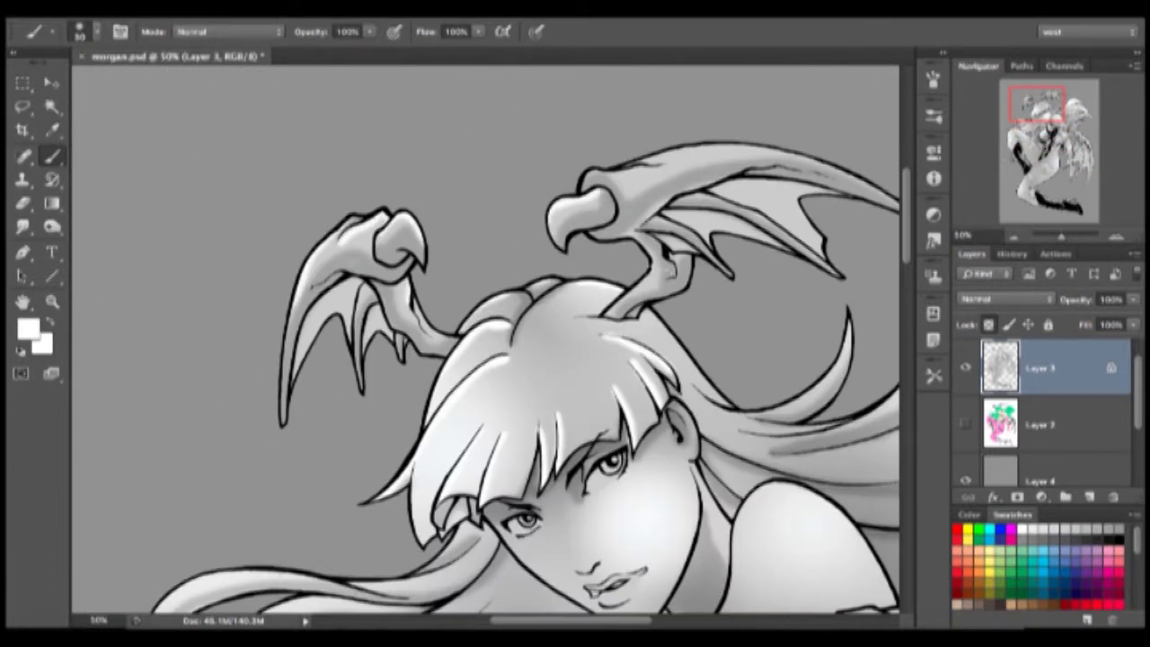
Paint white rim highlights along the right head wing and the hair edge and curled lock behind the head
drag(593, 189, 683, 145)
drag(669, 167, 835, 145)
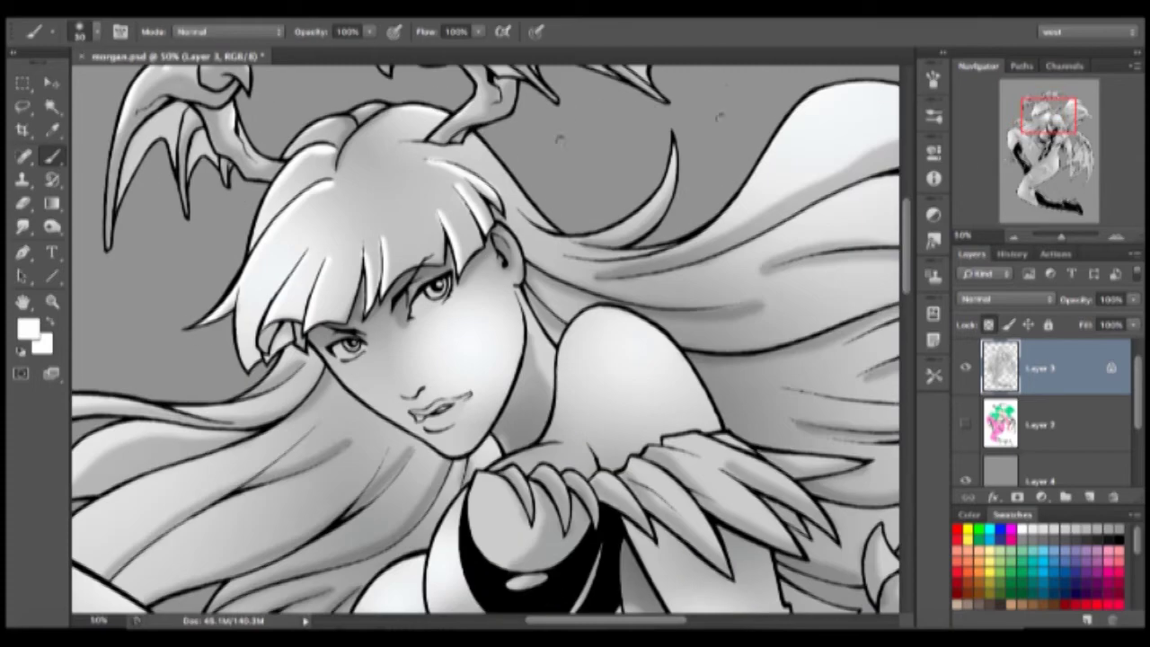
drag(478, 139, 508, 175)
drag(500, 165, 554, 230)
drag(579, 238, 620, 223)
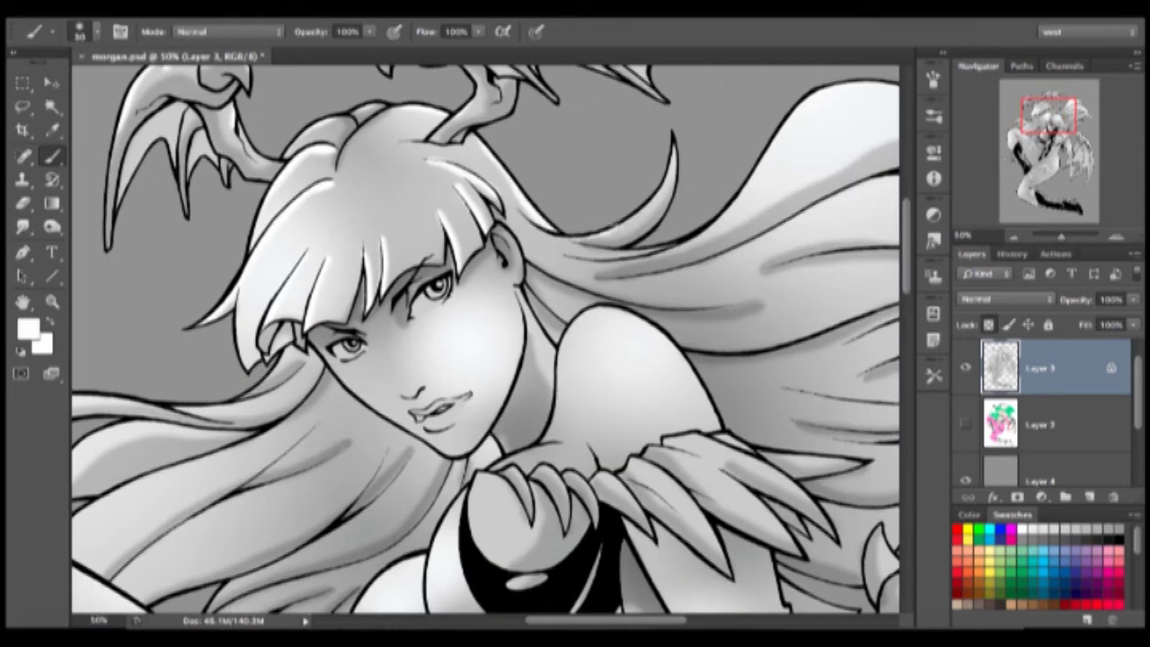
drag(673, 148, 613, 232)
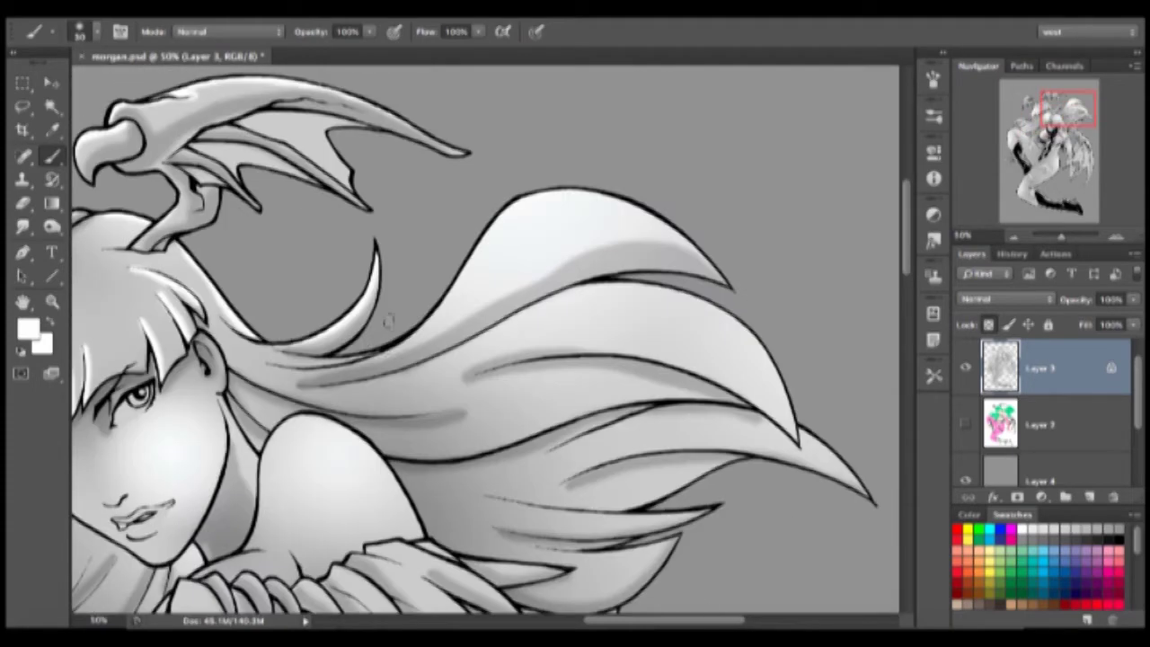
Paint white rim highlights along the raised knee and thigh and soften them with the Smudge tool at 70% strength
key(r)
key(b)
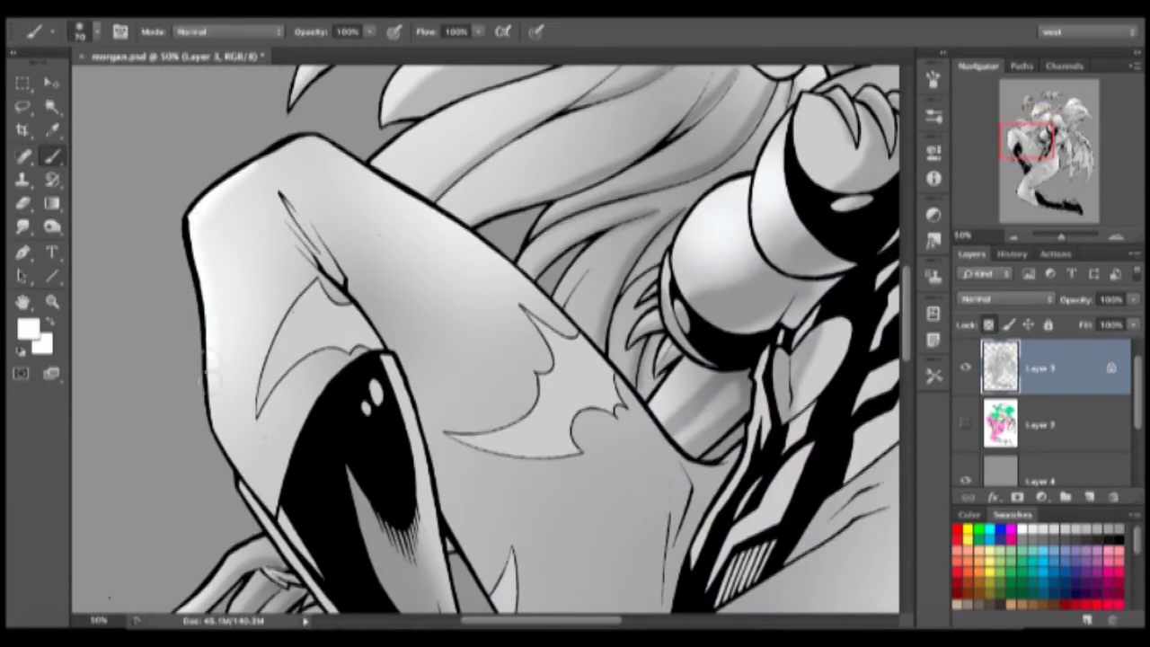
mouse_move(322, 146)
mouse_down()
mouse_move(572, 329)
mouse_move(641, 414)
mouse_move(726, 459)
mouse_up()
key(super+minus)
key(bracketright)
key(bracketright)
key(bracketright)
key(r)
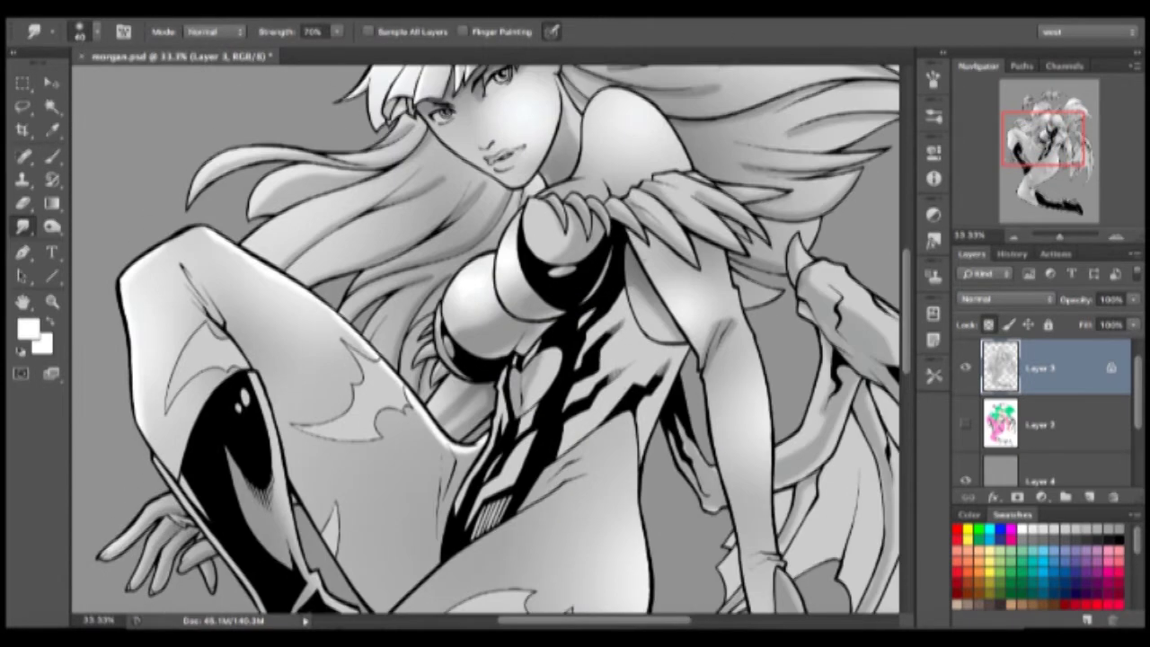
Paint white rim highlights down the sleeve of the supporting arm
key(b)
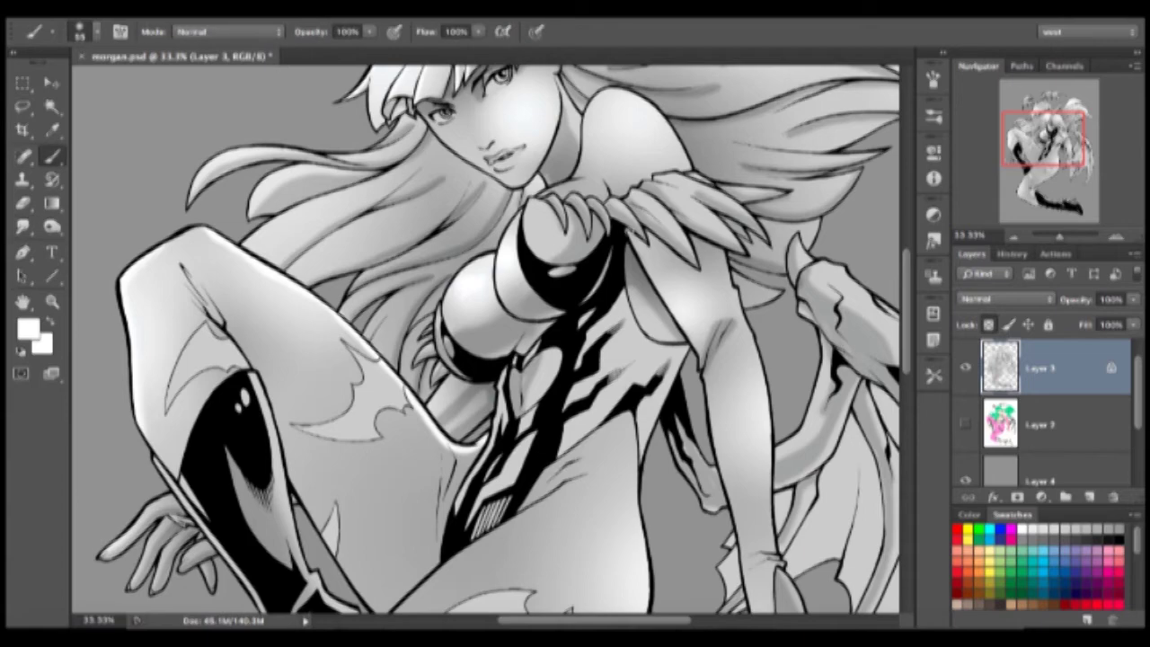
drag(707, 377, 743, 550)
drag(744, 549, 726, 369)
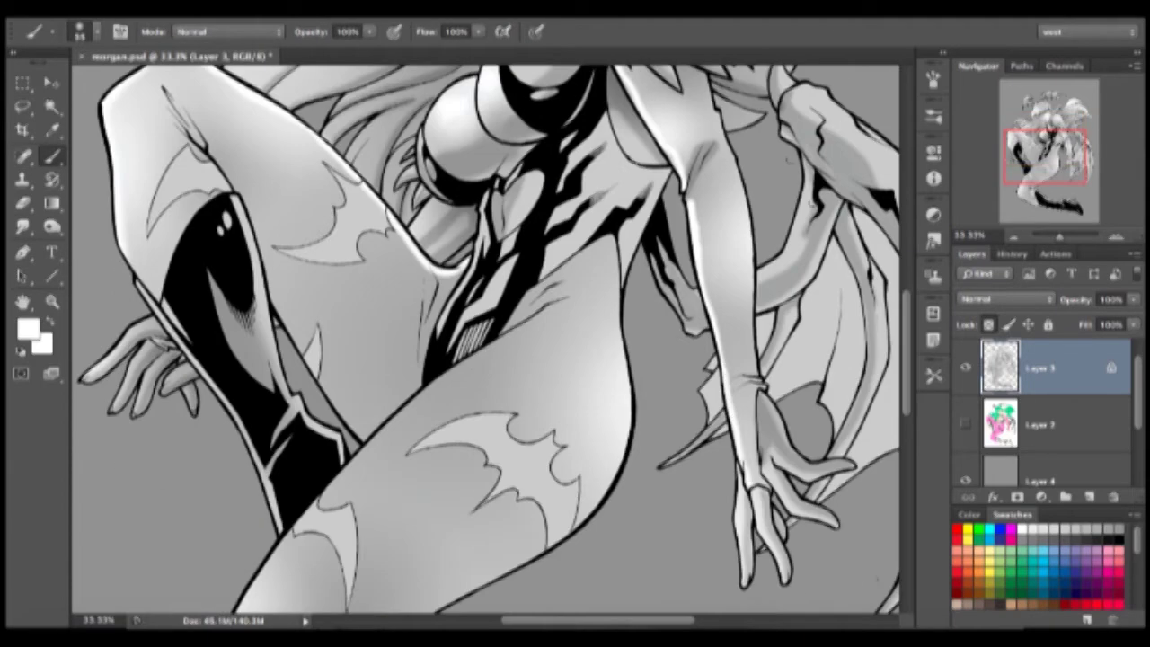
scroll(275, 380, down, 6)
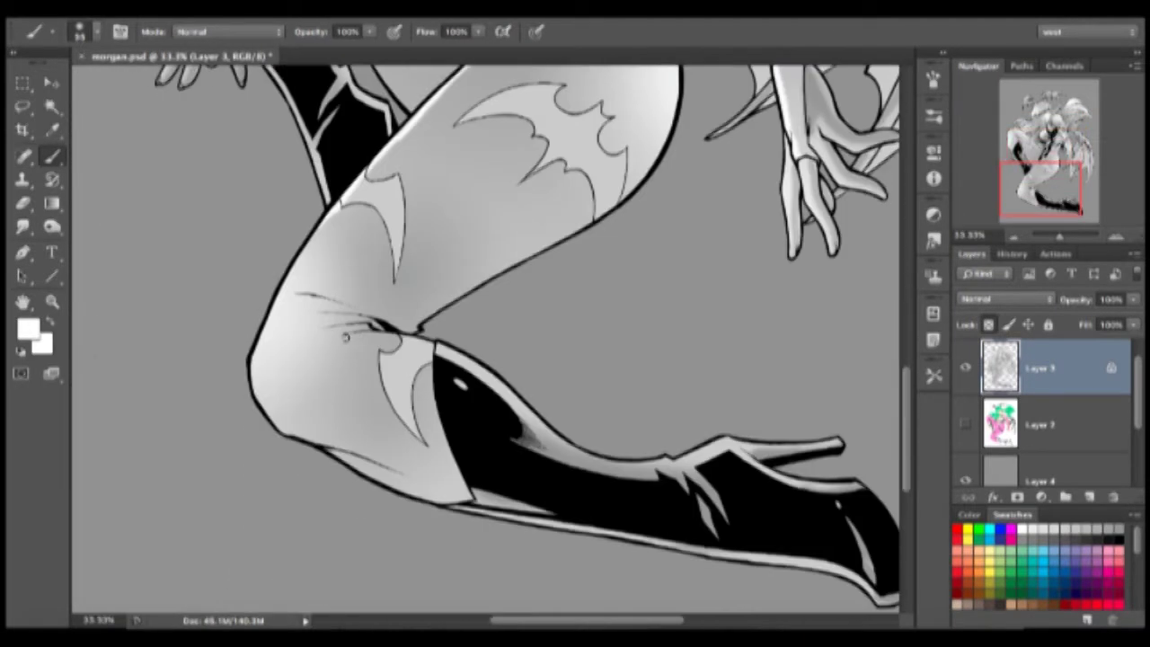
Paint small white highlights in the white of the fringe-side eye and on the lips
scroll(513, 339, up, 8)
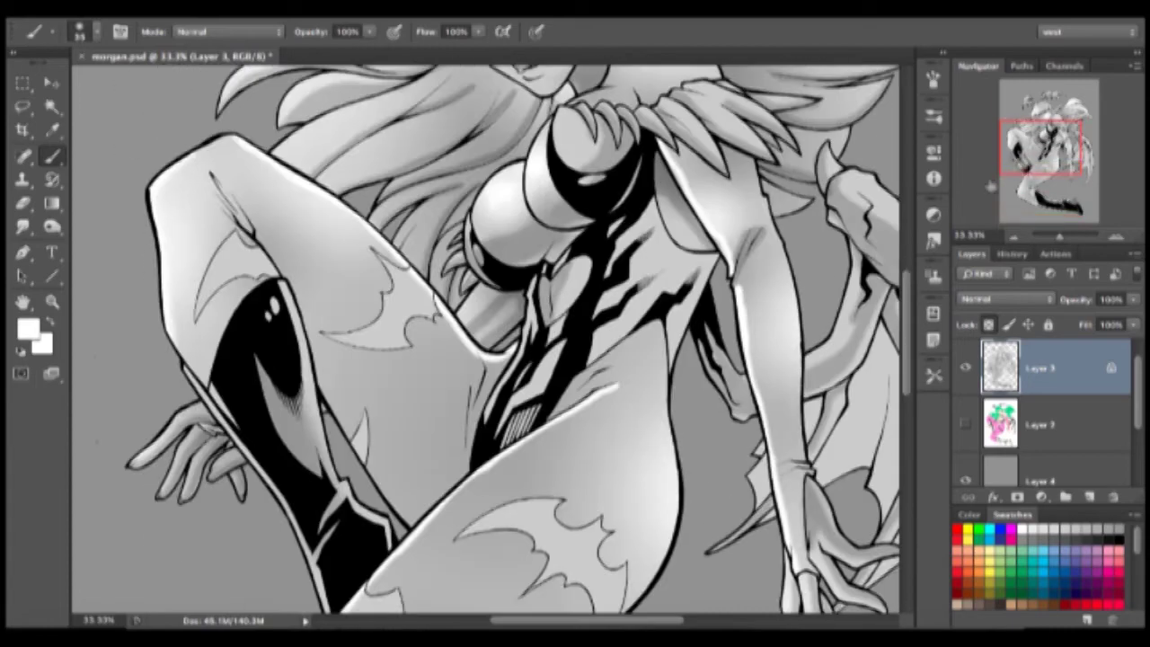
drag(782, 561, 620, 325)
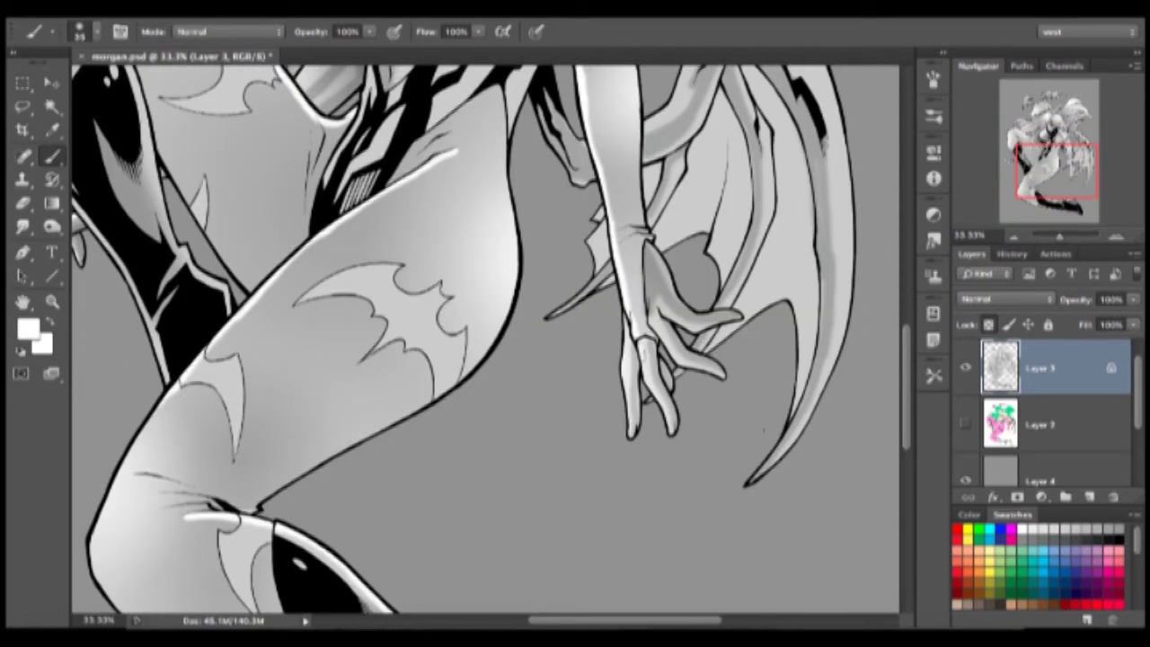
key(ctrl+minus)
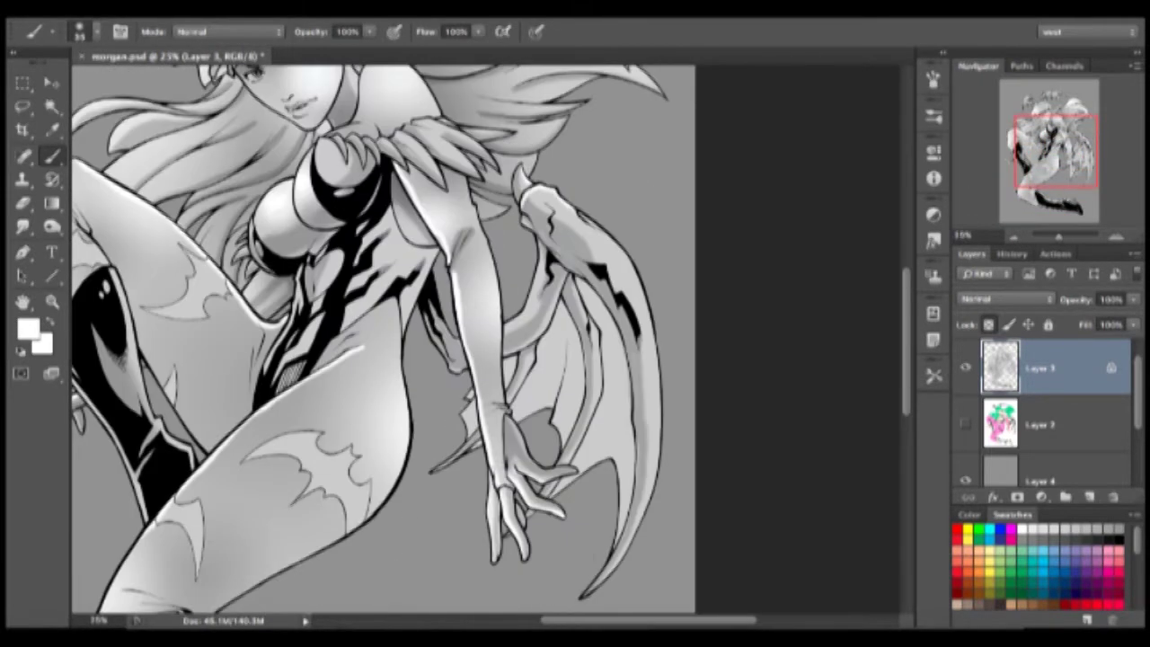
drag(526, 304, 663, 537)
key(ctrl+plus)
key(ctrl+plus)
key(ctrl+plus)
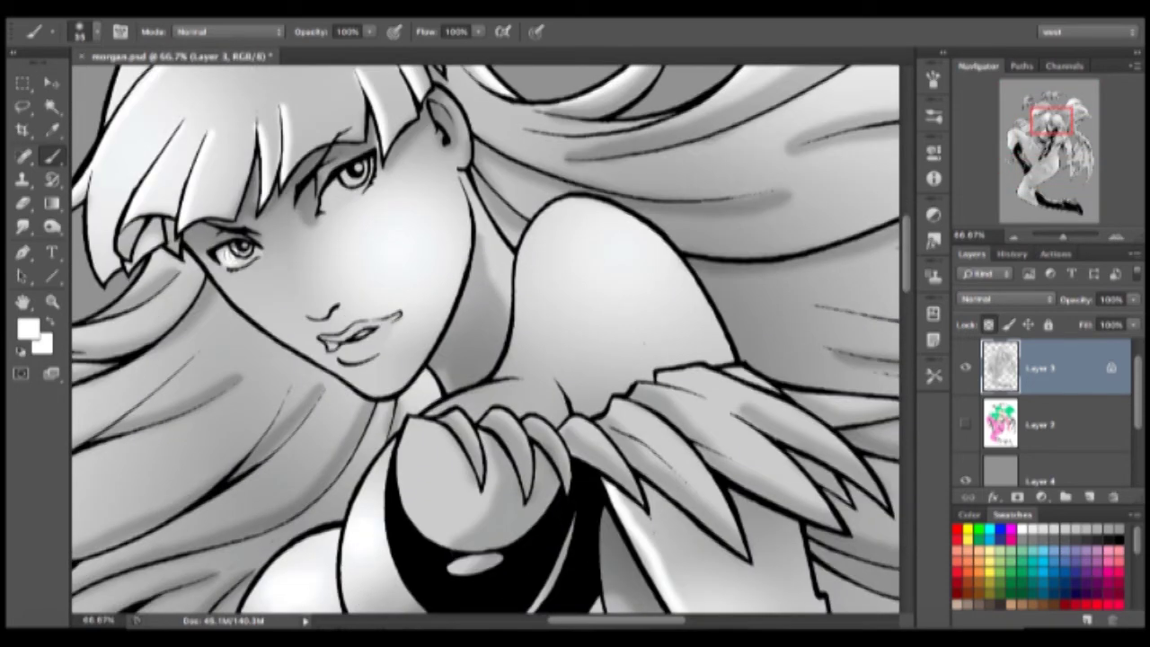
drag(338, 193, 354, 186)
drag(361, 342, 372, 345)
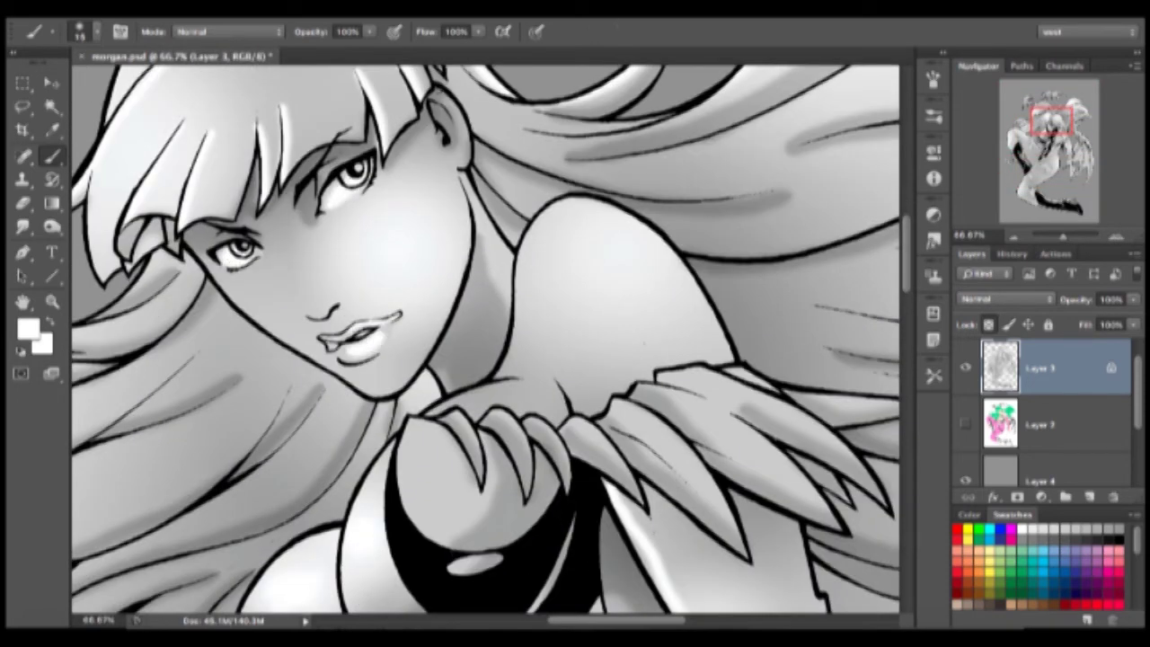
Paint white rim highlights along the neck, the bare shoulder and the feather collar
mouse_move(528, 230)
mouse_down()
mouse_move(643, 212)
mouse_move(728, 363)
mouse_up()
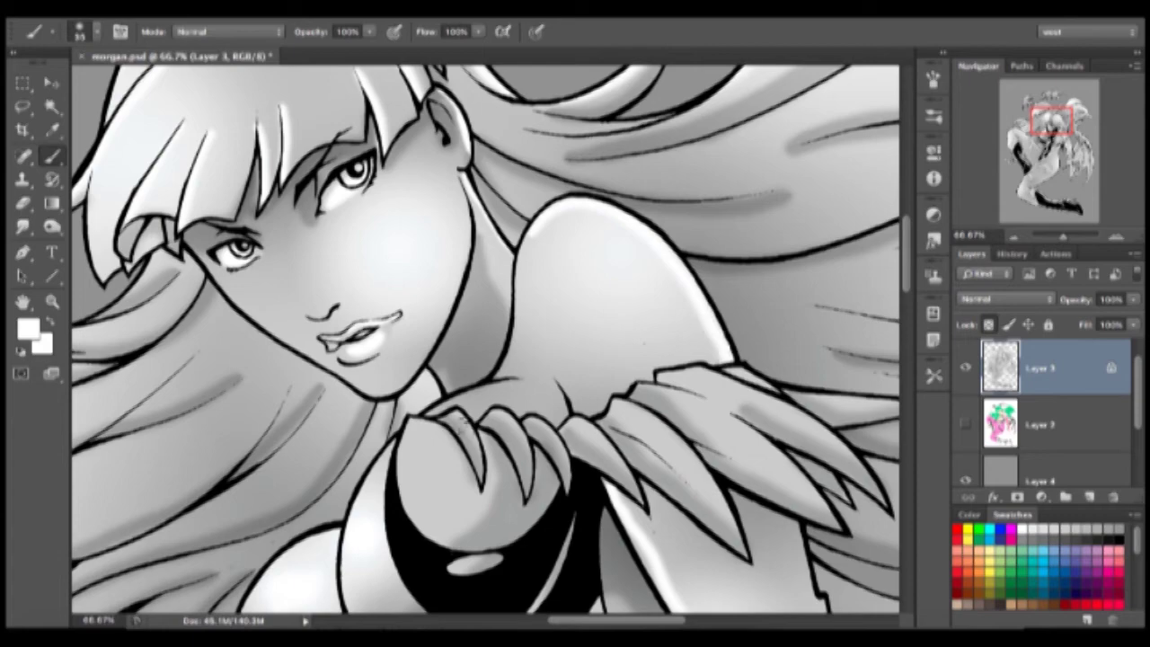
drag(699, 400, 843, 531)
drag(663, 376, 883, 499)
drag(727, 369, 833, 436)
mouse_move(809, 422)
mouse_down()
mouse_move(574, 261)
mouse_move(692, 249)
mouse_up()
drag(347, 446, 980, 140)
drag(612, 314, 610, 327)
drag(623, 170, 627, 258)
mouse_move(643, 244)
mouse_down()
mouse_move(301, 481)
mouse_move(283, 517)
mouse_up()
drag(437, 270, 478, 222)
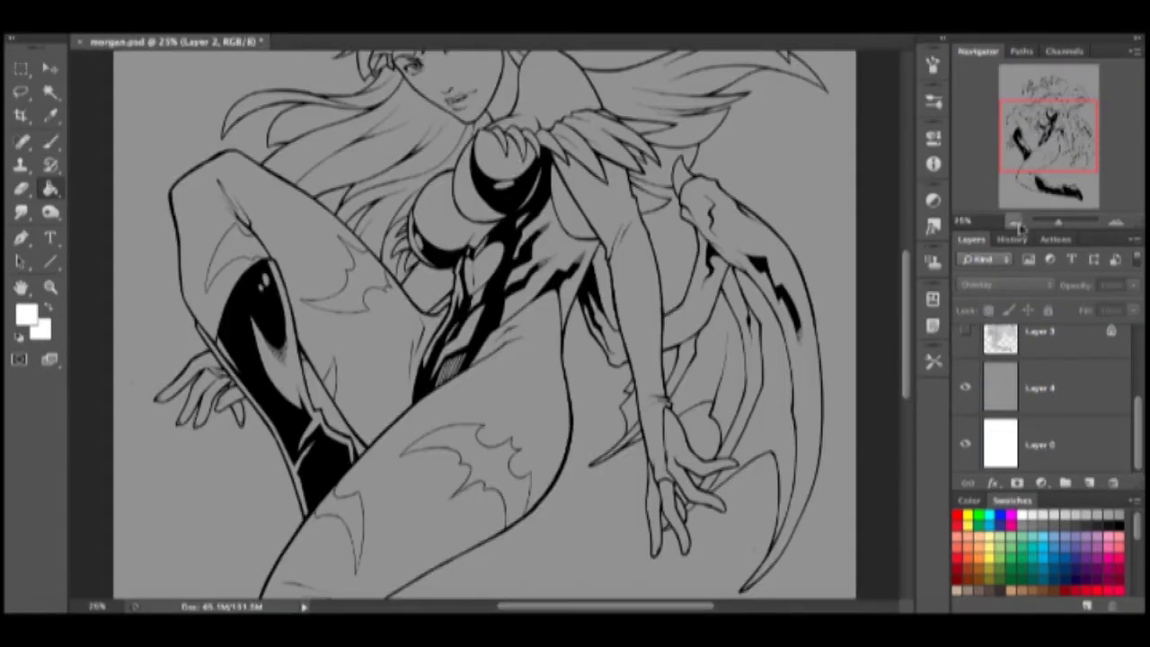
Show Layer 10, the fade layer above it and the hue, brightness and color balance adjustment layers
scroll(970, 413, up, 1)
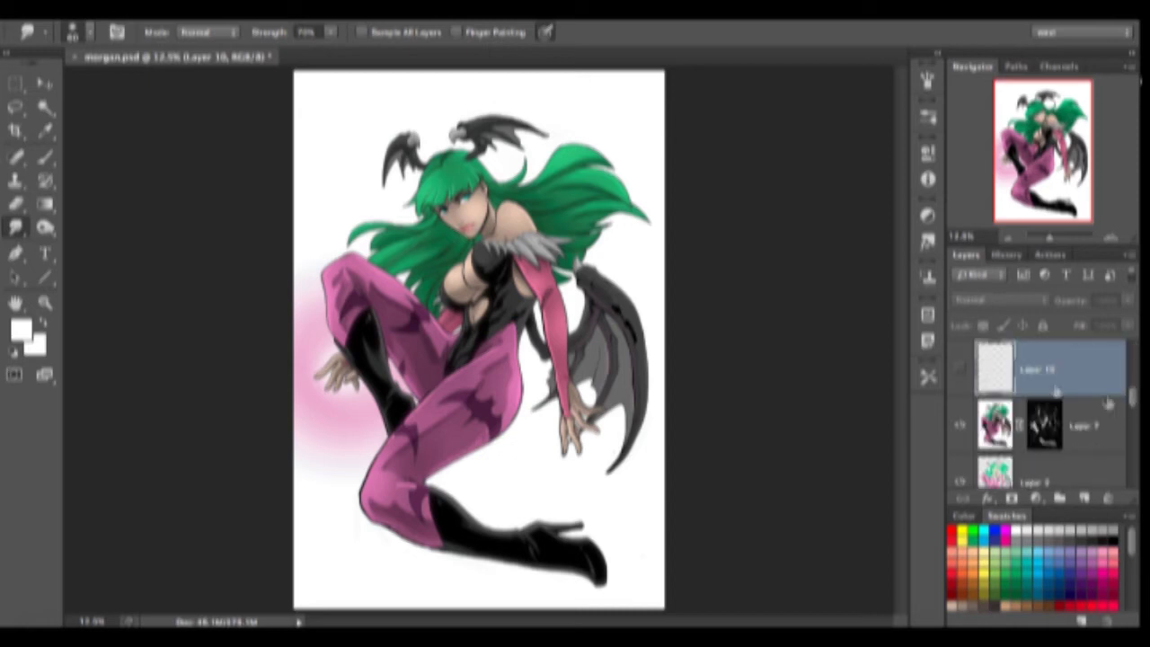
scroll(989, 386, up, 1)
click(962, 376)
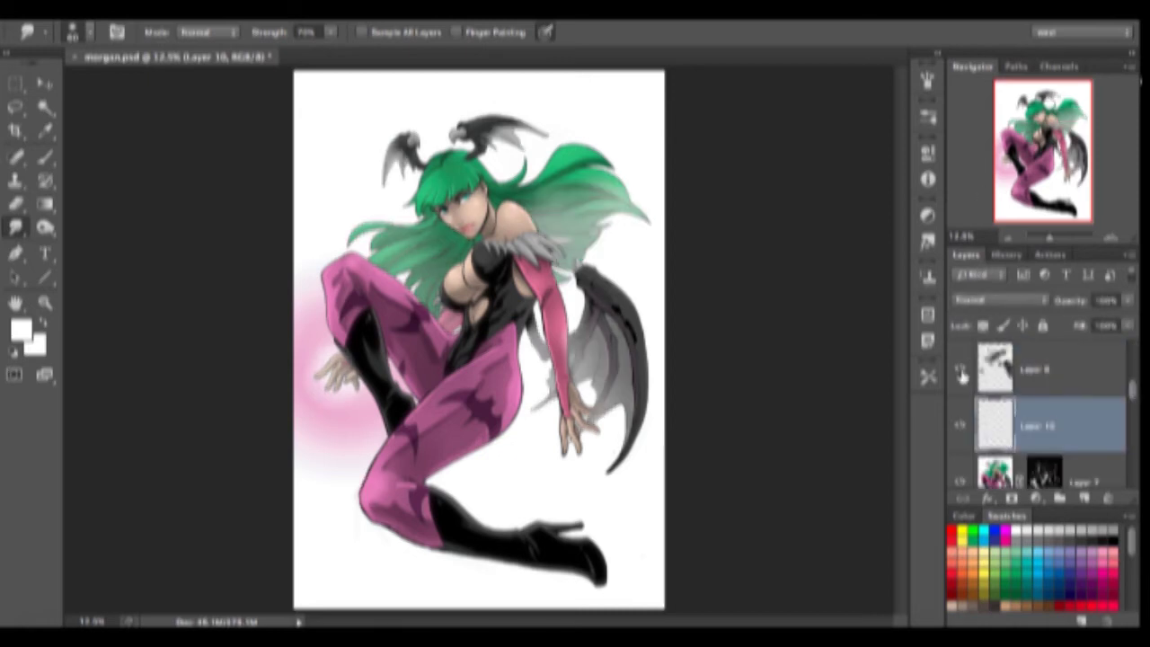
click(960, 425)
drag(1137, 398, 1133, 350)
click(961, 370)
click(961, 371)
click(963, 371)
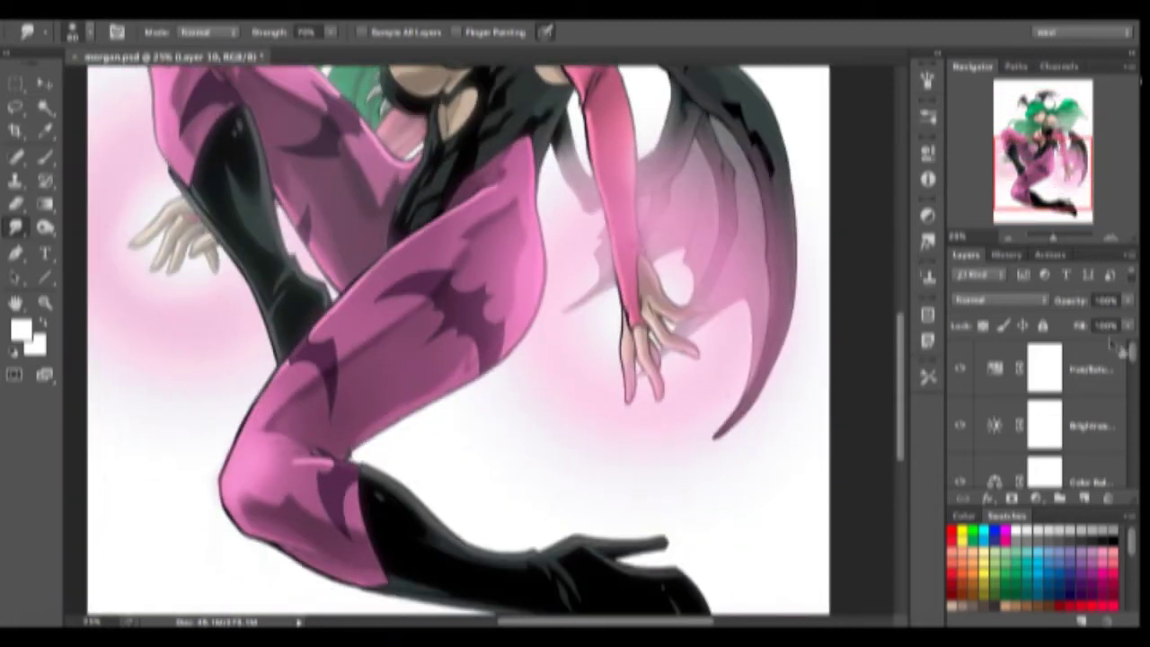
Select the locked paint layer directly above the two textured, masked layers
scroll(1058, 376, down, 5)
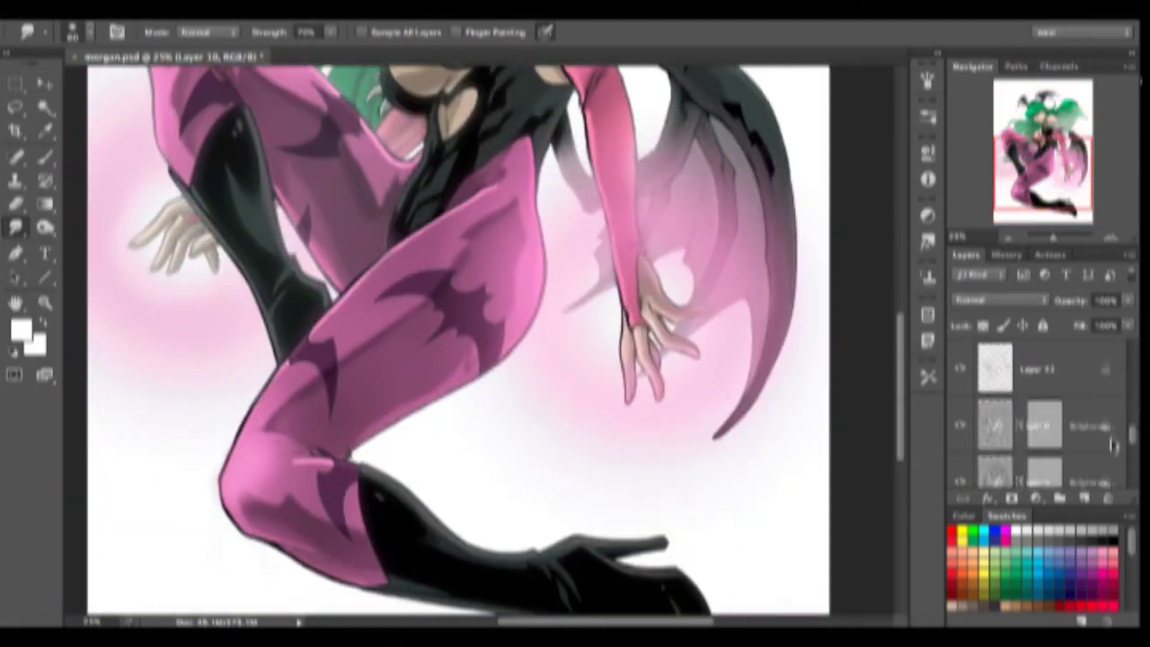
click(1057, 375)
drag(16, 227, 126, 221)
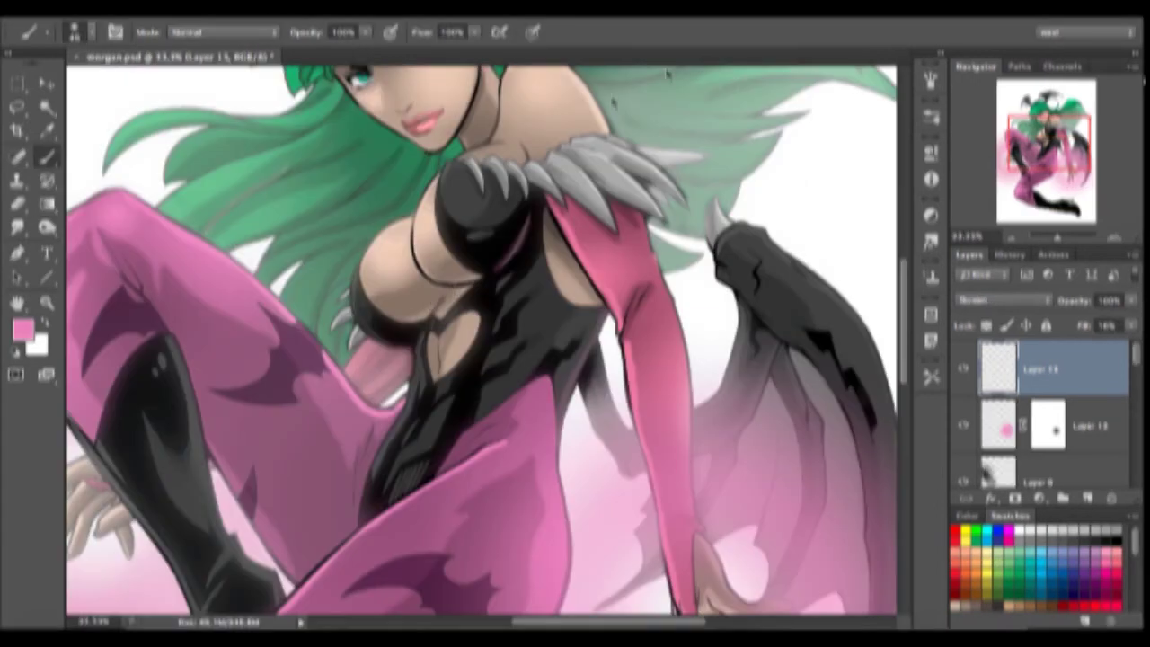
Move the Screen-mode paint layer beneath Layer 1 in the layer stack
drag(408, 324, 444, 243)
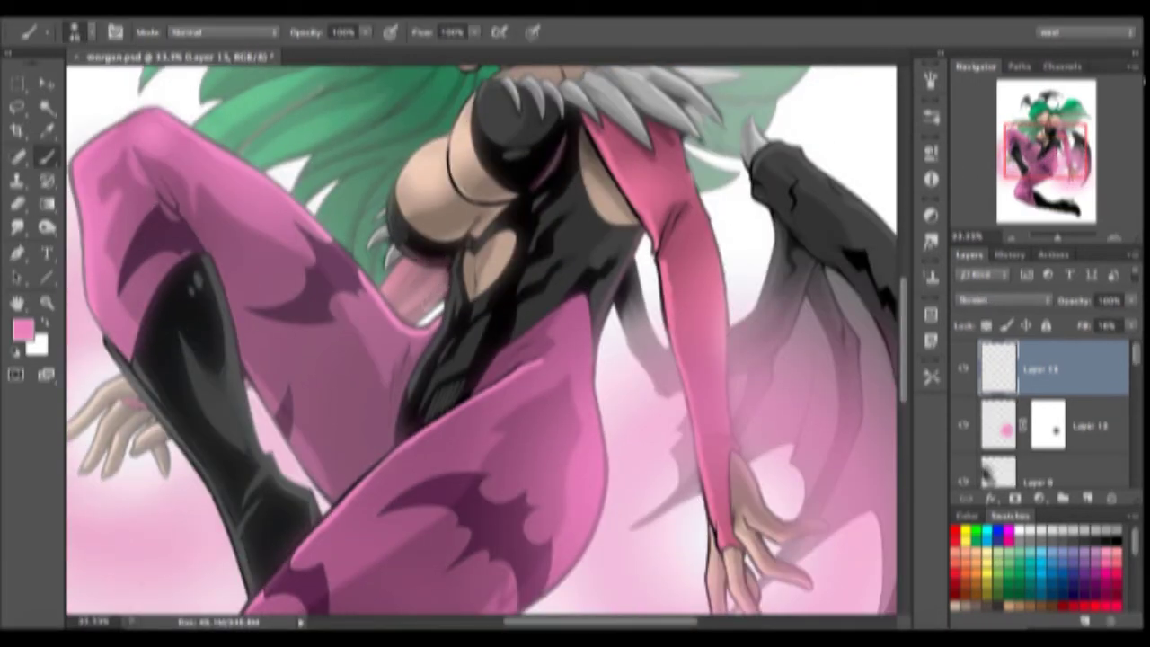
drag(1057, 155, 1051, 164)
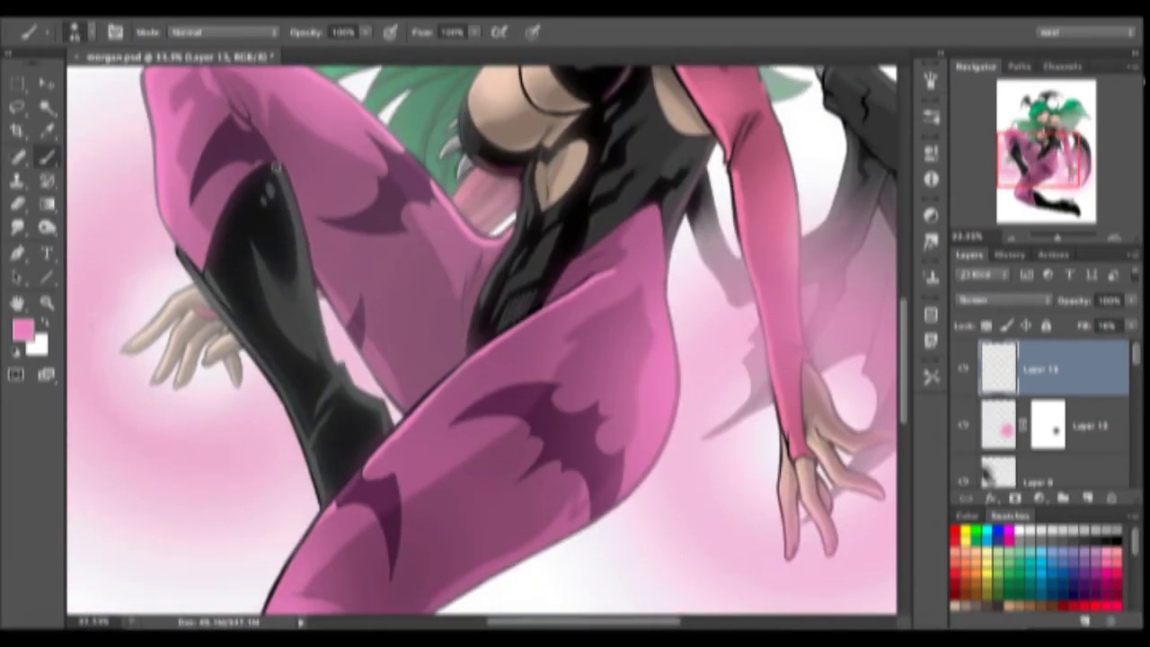
drag(1040, 160, 1049, 163)
drag(1055, 382, 1055, 457)
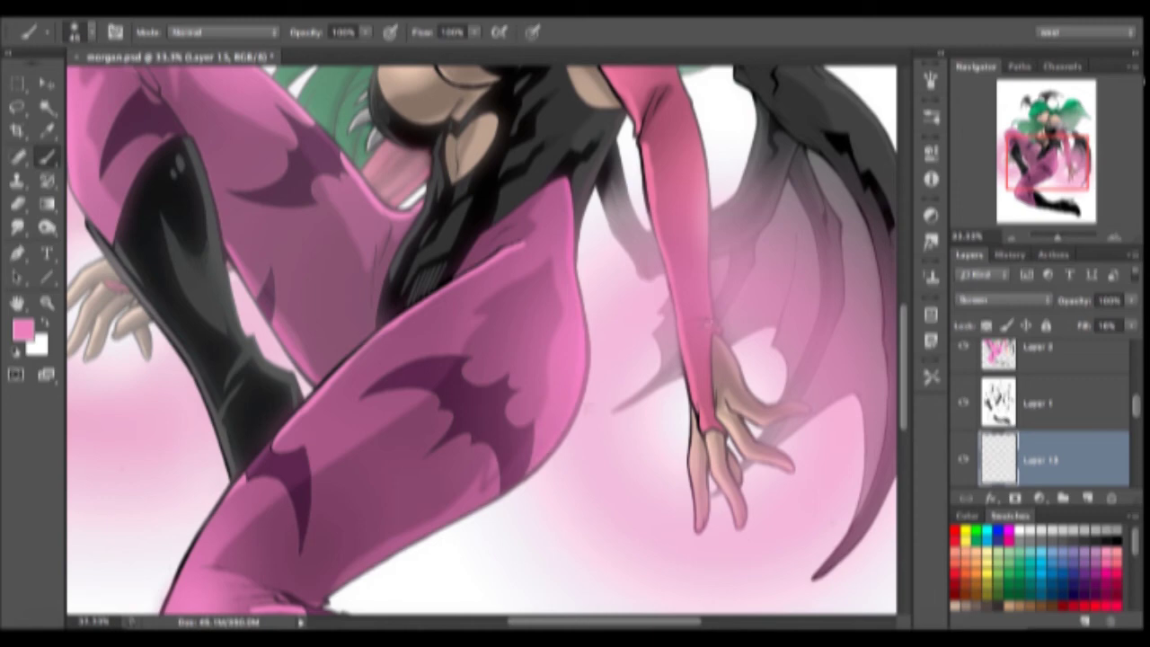
Enlarge the brush and paint a faint pink light along the upper part of the wing
drag(1048, 164, 1038, 197)
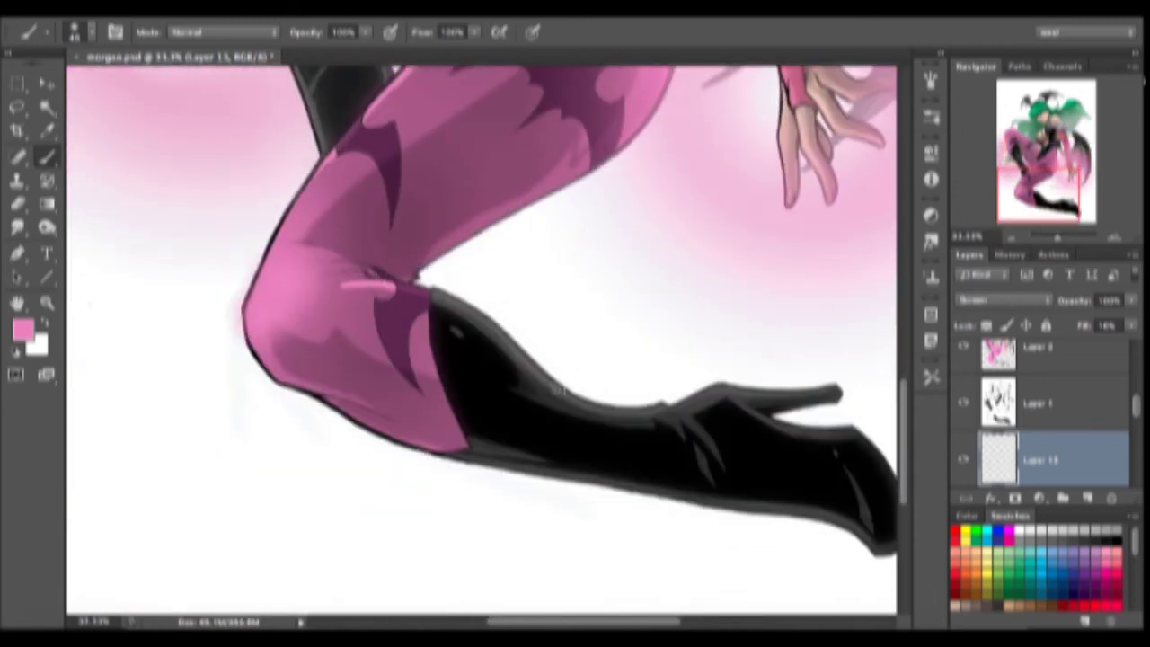
mouse_move(1038, 195)
mouse_down()
mouse_move(1046, 133)
mouse_move(1045, 143)
mouse_up()
key(super+minus)
key(super+minus)
key(super+plus)
key(super+plus)
key(bracketright)
key(bracketright)
drag(676, 185, 764, 248)
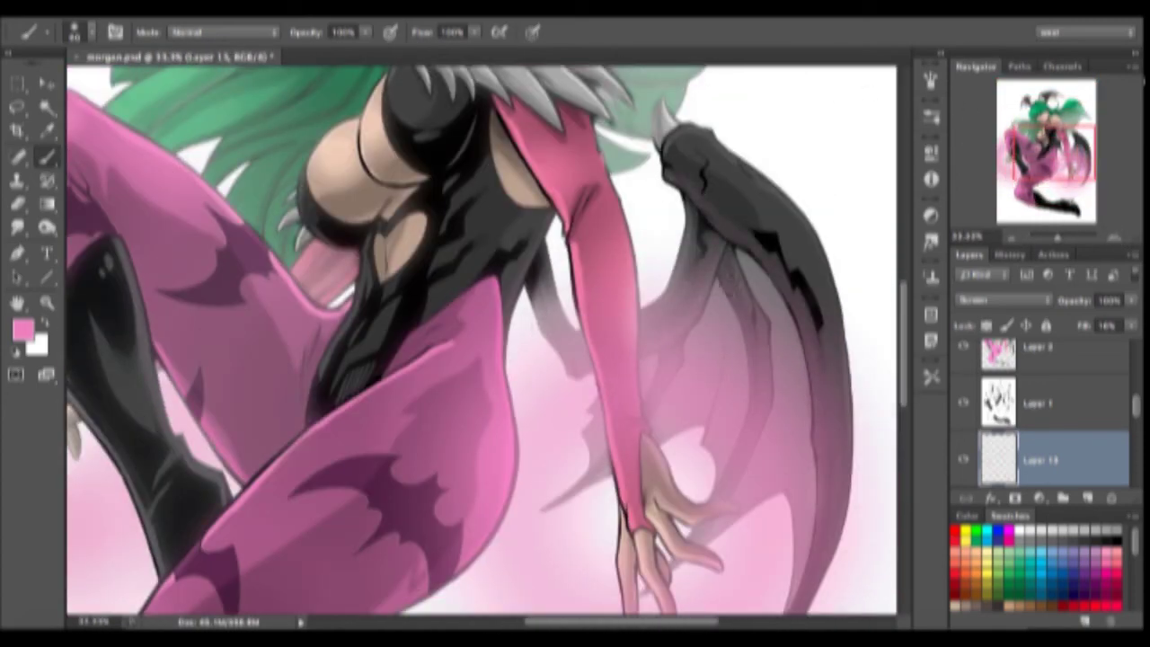
key(super+minus)
key(super+minus)
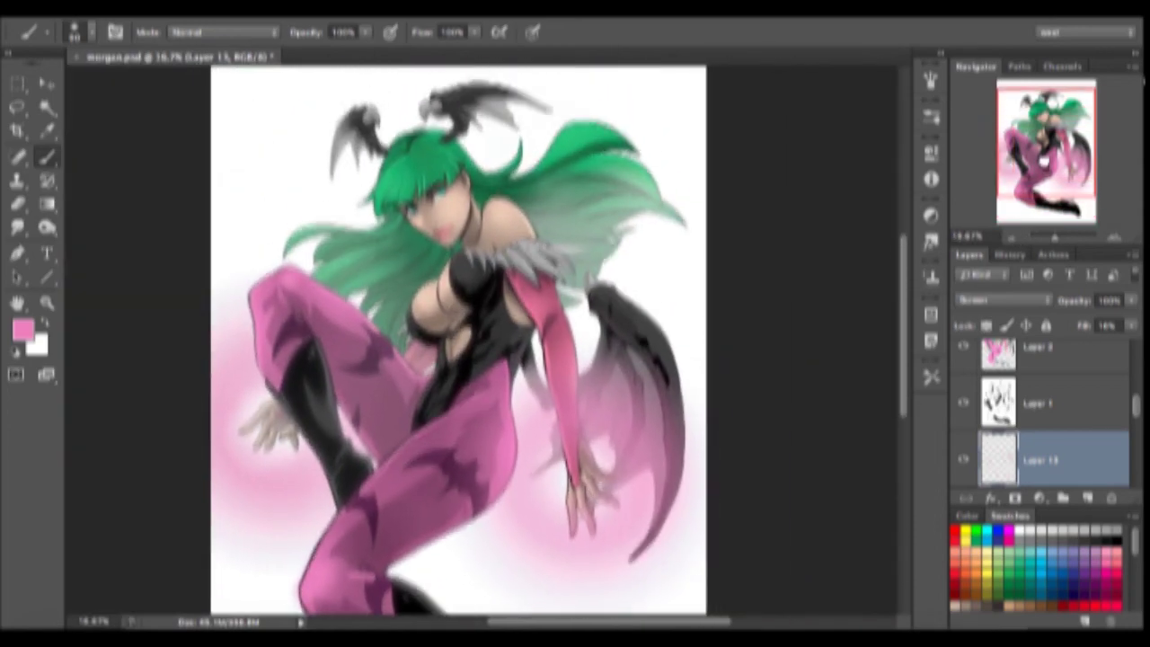